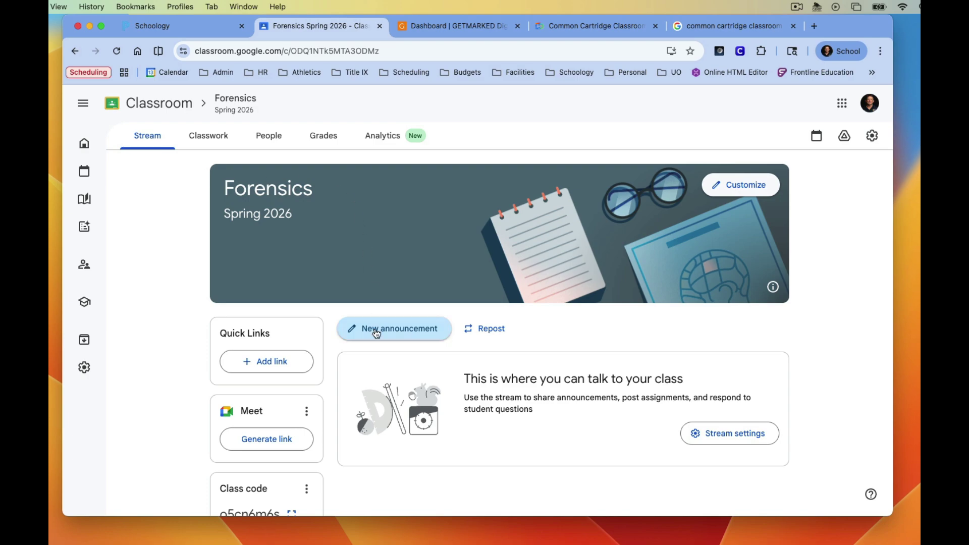
Switch to Schoology and open the Forensics folder in the Course Backups collection to look over its topic folders.
{"action": "scroll", "coordinate": [374, 332], "scroll_direction": "down", "scroll_amount": 2}
{"action": "scroll", "coordinate": [376, 333], "scroll_direction": "up", "scroll_amount": 2}
{"action": "left_click", "coordinate": [166, 26]}
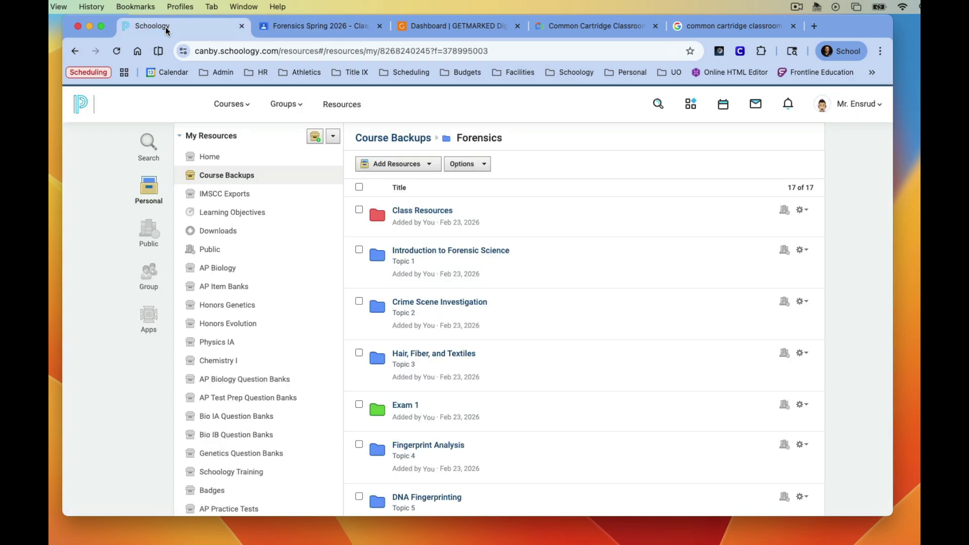
{"action": "left_click", "coordinate": [347, 108]}
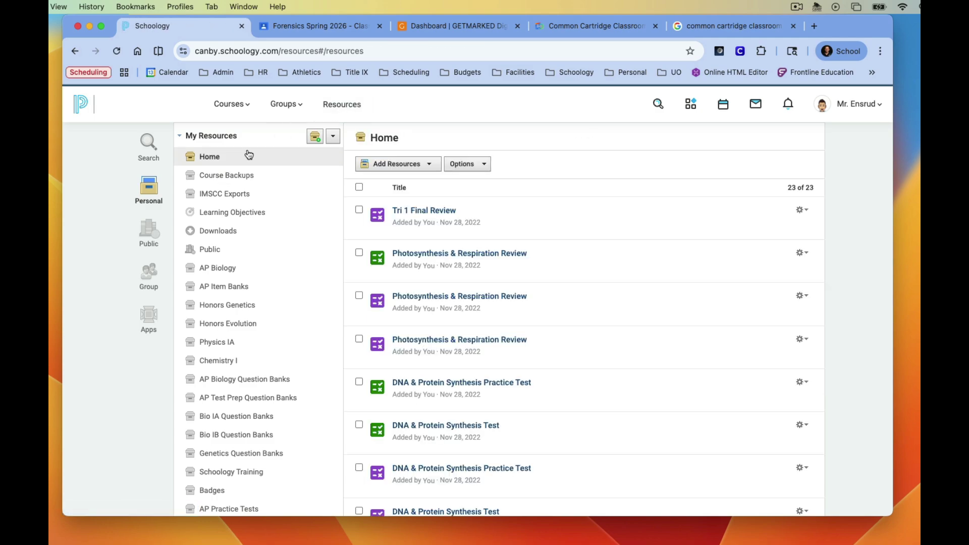
{"action": "left_click", "coordinate": [218, 181]}
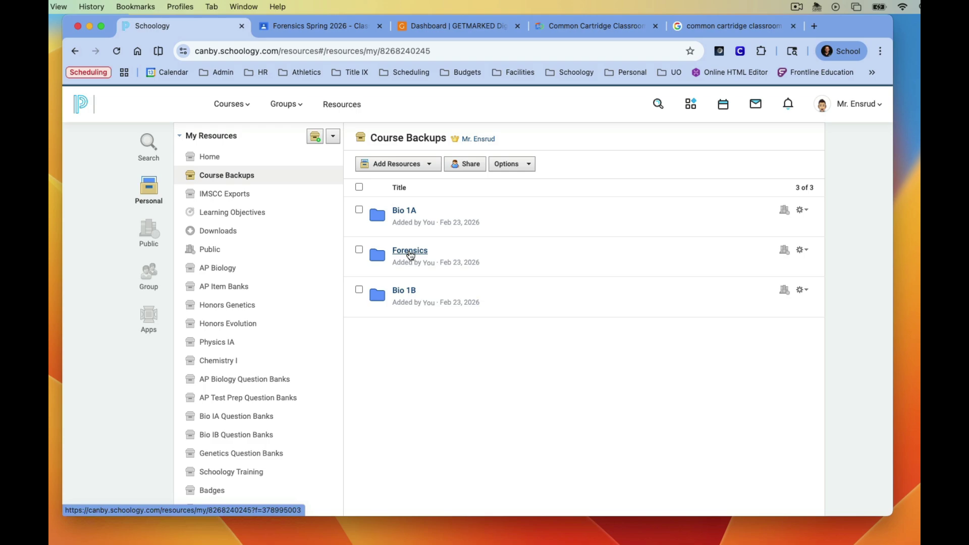
{"action": "left_click", "coordinate": [410, 251]}
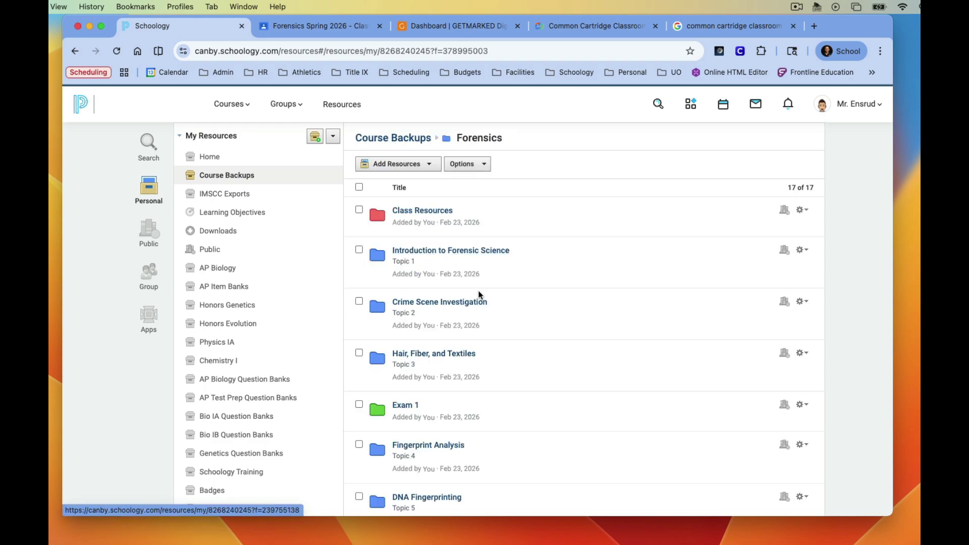
{"action": "scroll", "coordinate": [597, 386], "scroll_direction": "down", "scroll_amount": 3}
{"action": "scroll", "coordinate": [597, 388], "scroll_direction": "down", "scroll_amount": 2}
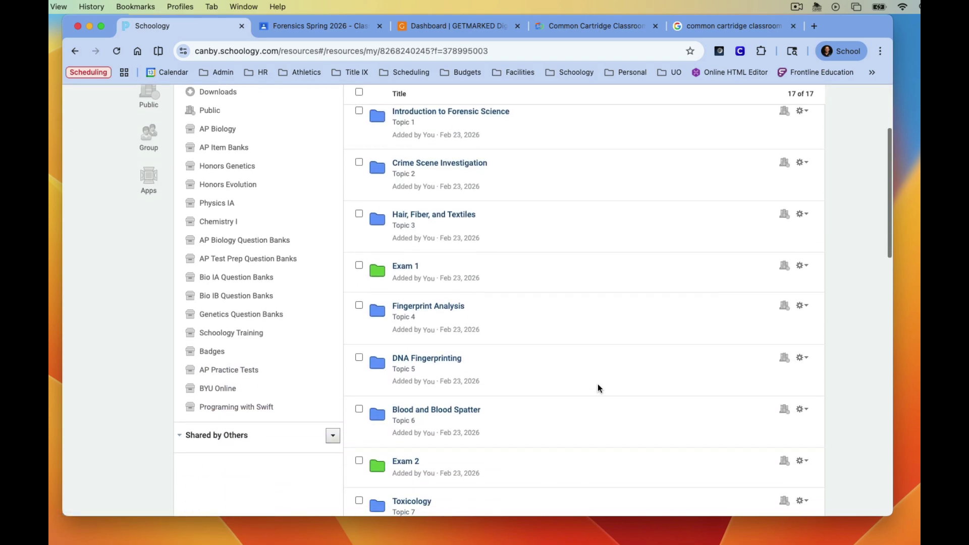
{"action": "scroll", "coordinate": [598, 388], "scroll_direction": "down", "scroll_amount": 2}
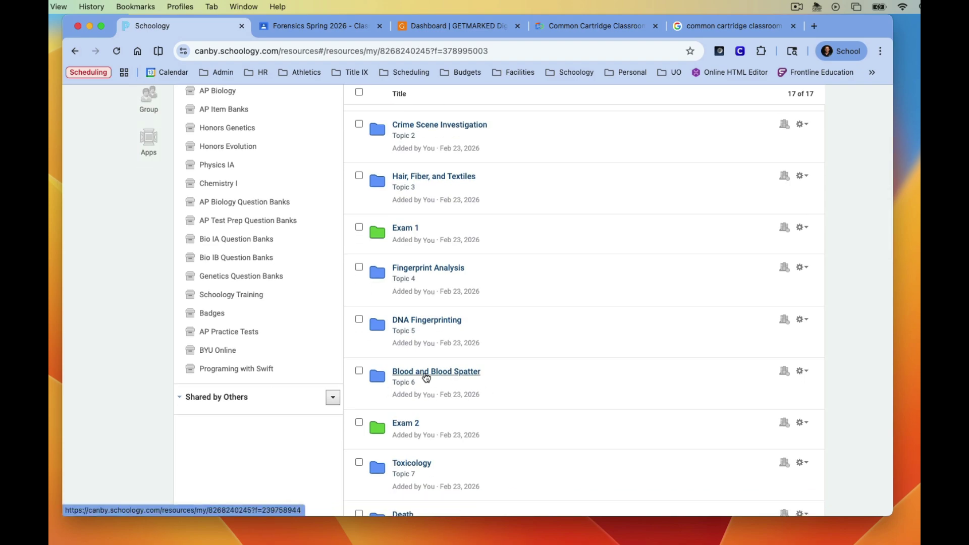
{"action": "scroll", "coordinate": [426, 378], "scroll_direction": "down", "scroll_amount": 1}
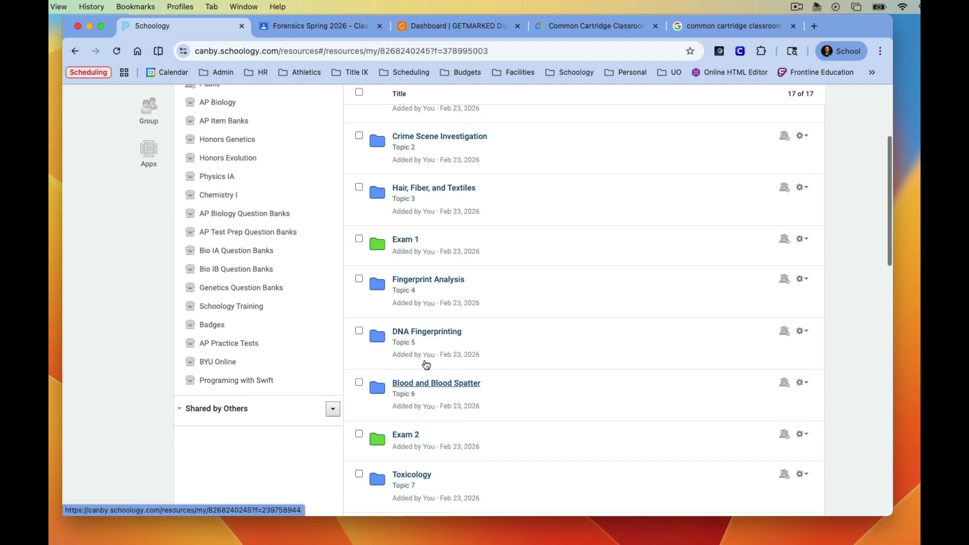
{"action": "scroll", "coordinate": [425, 362], "scroll_direction": "up", "scroll_amount": 5}
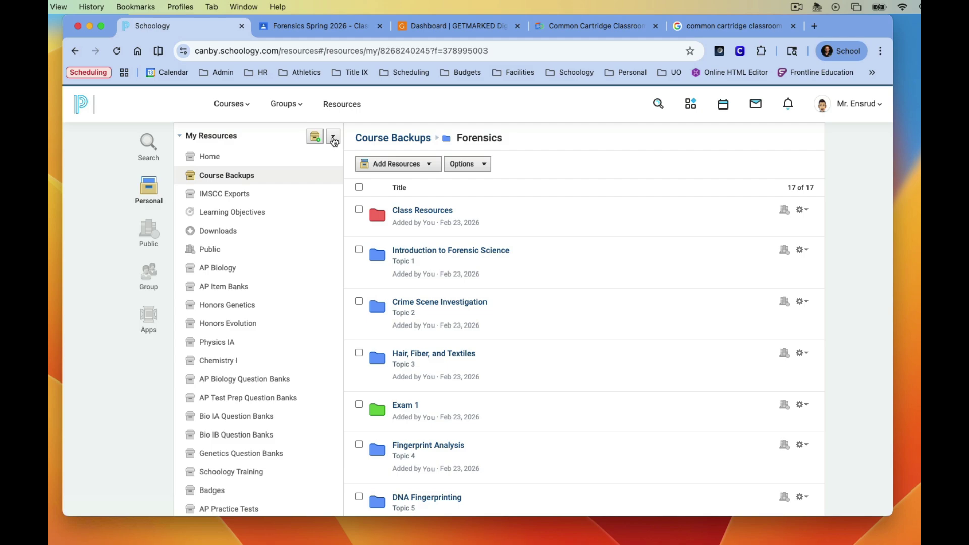
Export the Blood and Blood Spatter folder of the Course Backups collection as a Common Cartridge (IMSCC) file.
{"action": "left_click", "coordinate": [333, 139]}
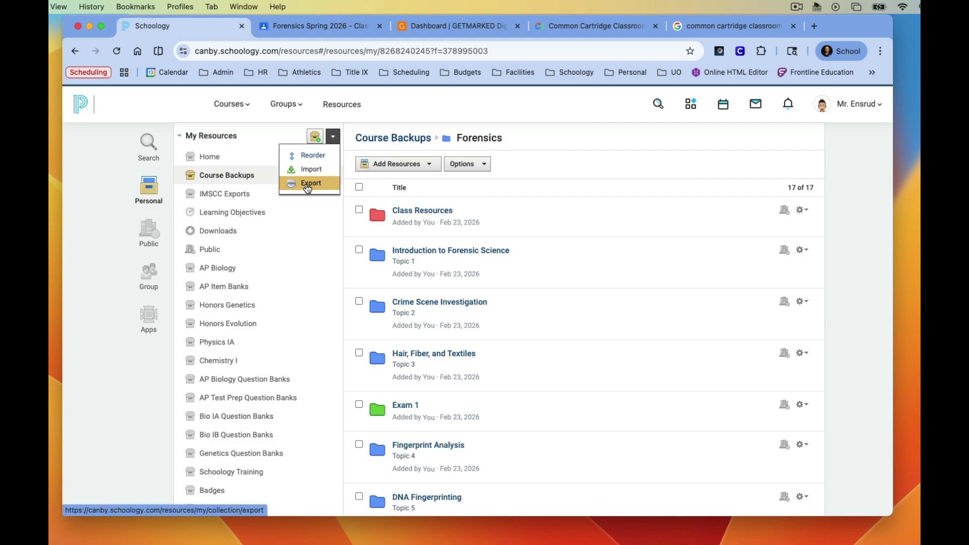
{"action": "left_click", "coordinate": [307, 187]}
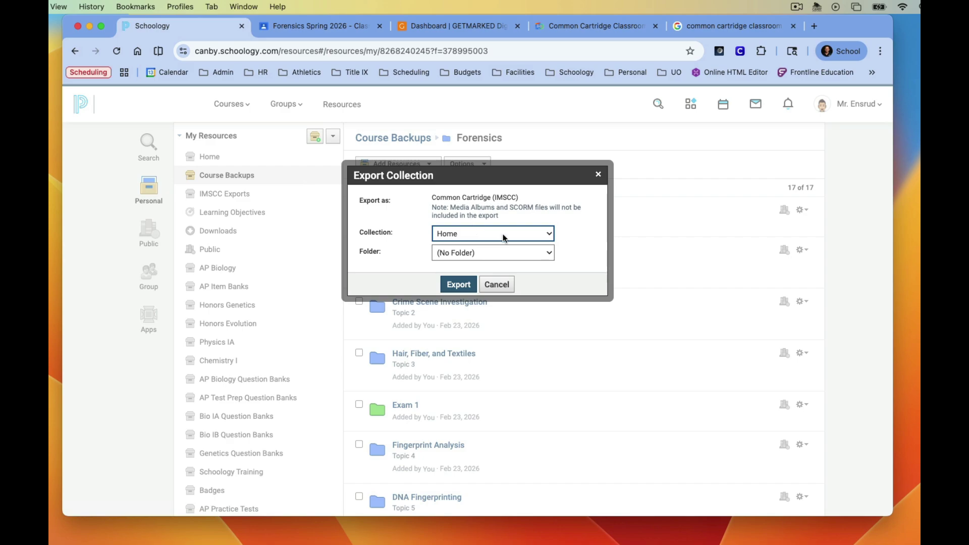
{"action": "left_click", "coordinate": [503, 234]}
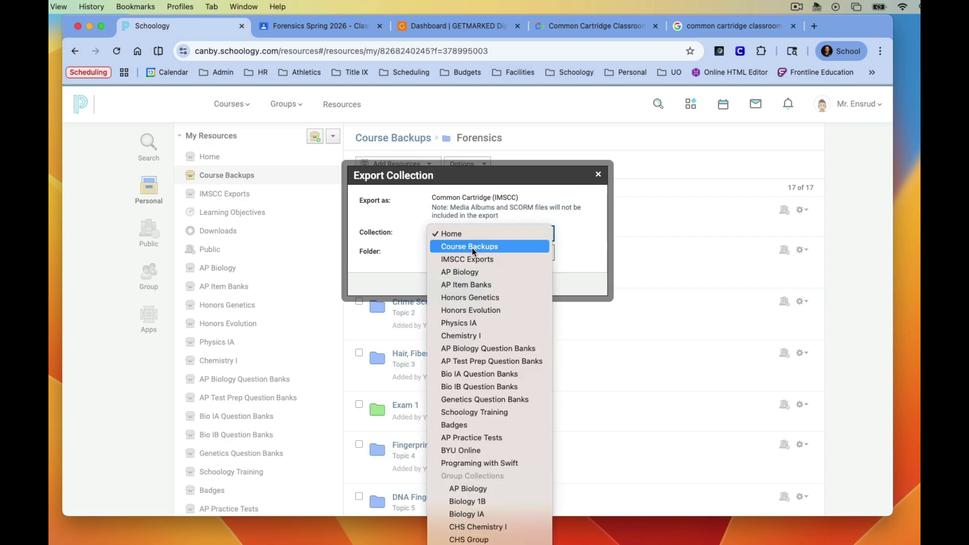
{"action": "left_click", "coordinate": [452, 247]}
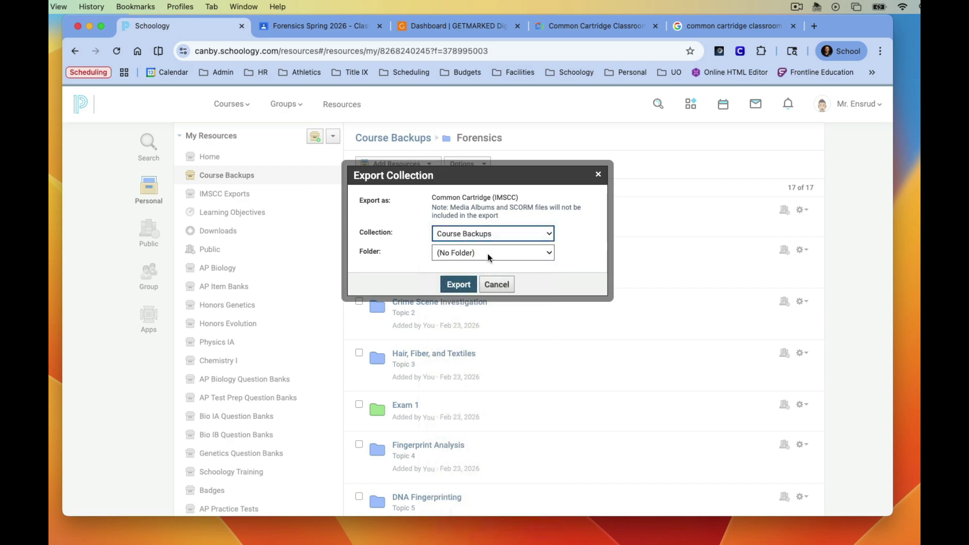
{"action": "left_click", "coordinate": [487, 253]}
{"action": "scroll", "coordinate": [471, 335], "scroll_direction": "down", "scroll_amount": 5}
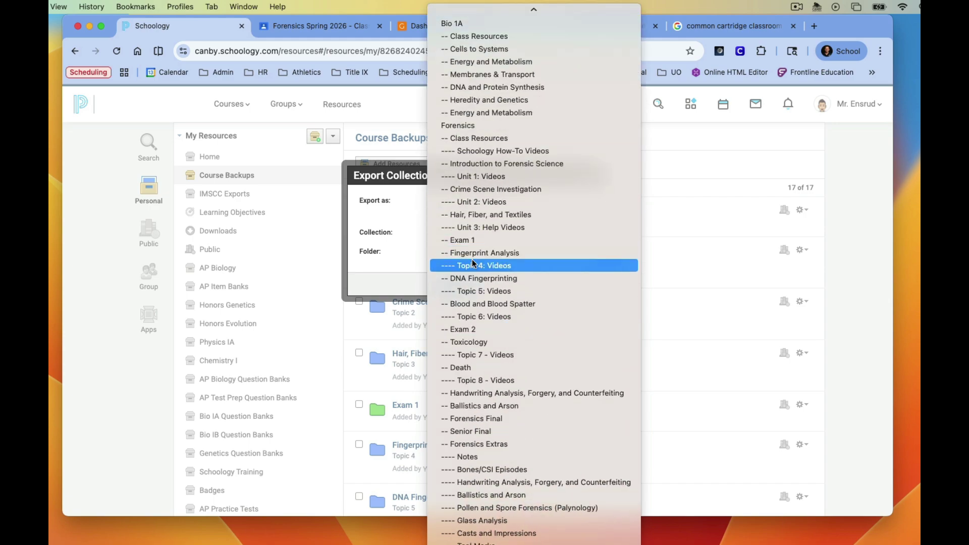
{"action": "left_click", "coordinate": [478, 303]}
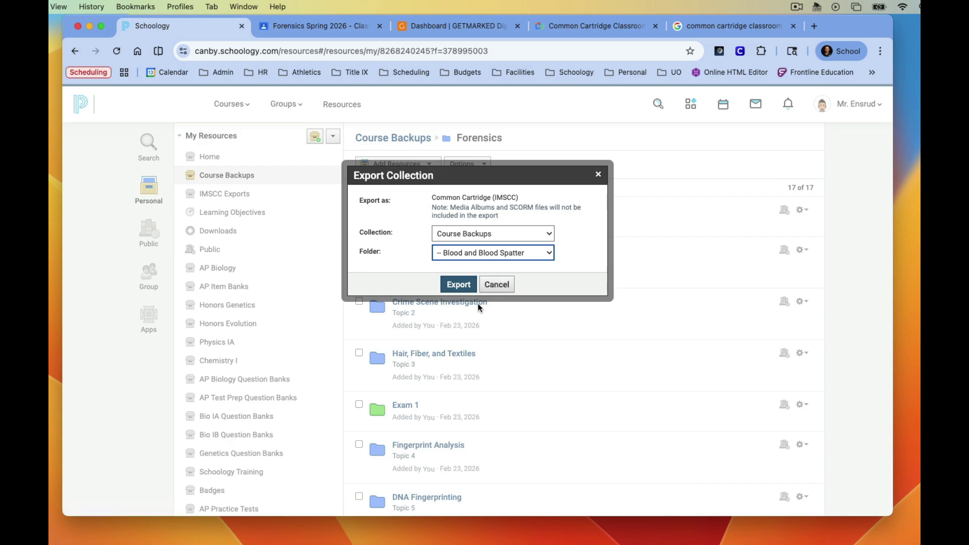
{"action": "left_click", "coordinate": [458, 285]}
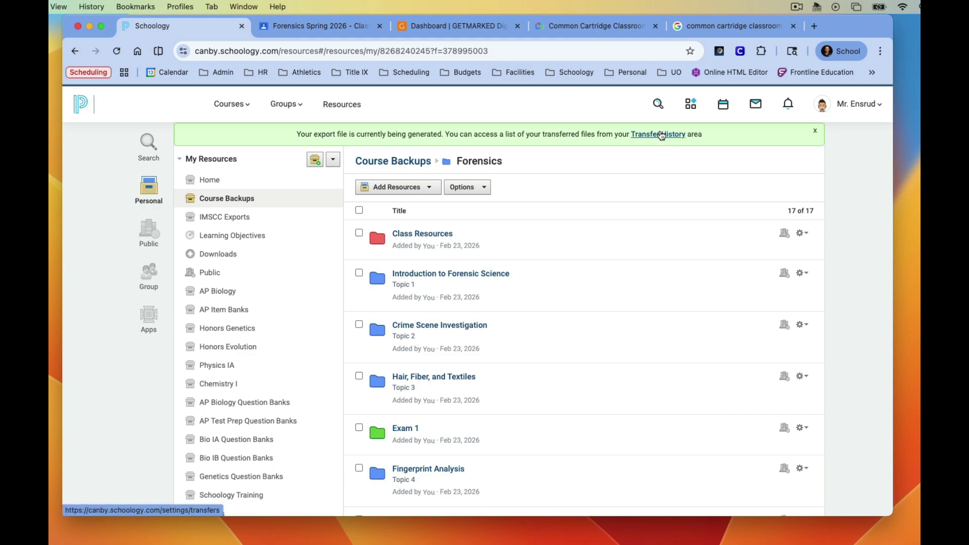
Download Course-Backups-Blood-and-Blood-Spatter.imscc from the account's transfer history.
{"action": "left_click", "coordinate": [661, 135]}
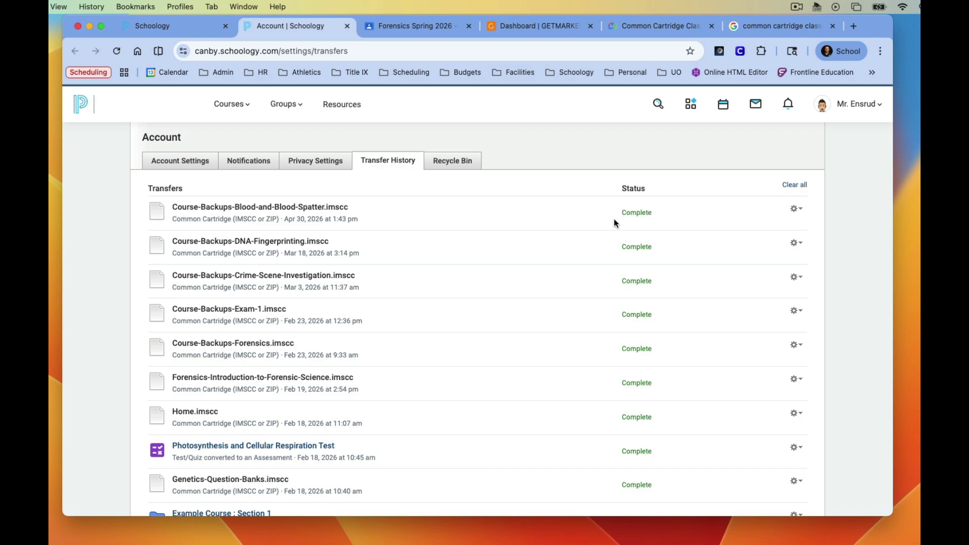
{"action": "left_click", "coordinate": [795, 211]}
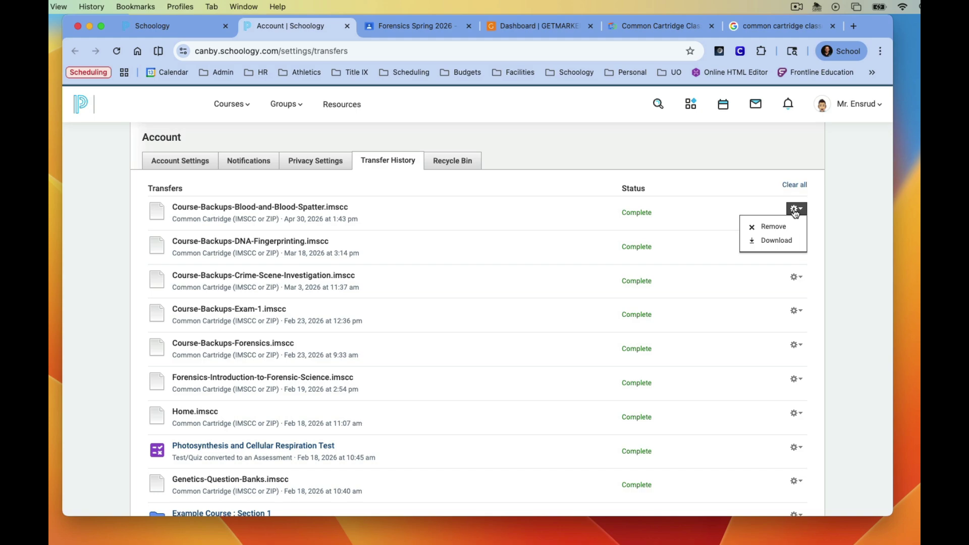
{"action": "left_click", "coordinate": [759, 246]}
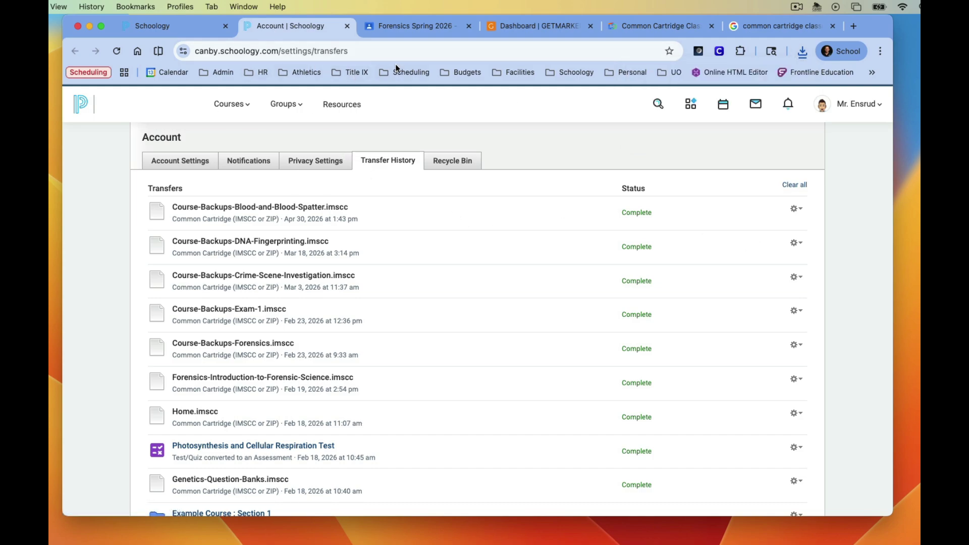
Close the transfer history page and log in to the Common Cartridge Classroom Converter.
{"action": "left_click", "coordinate": [347, 26]}
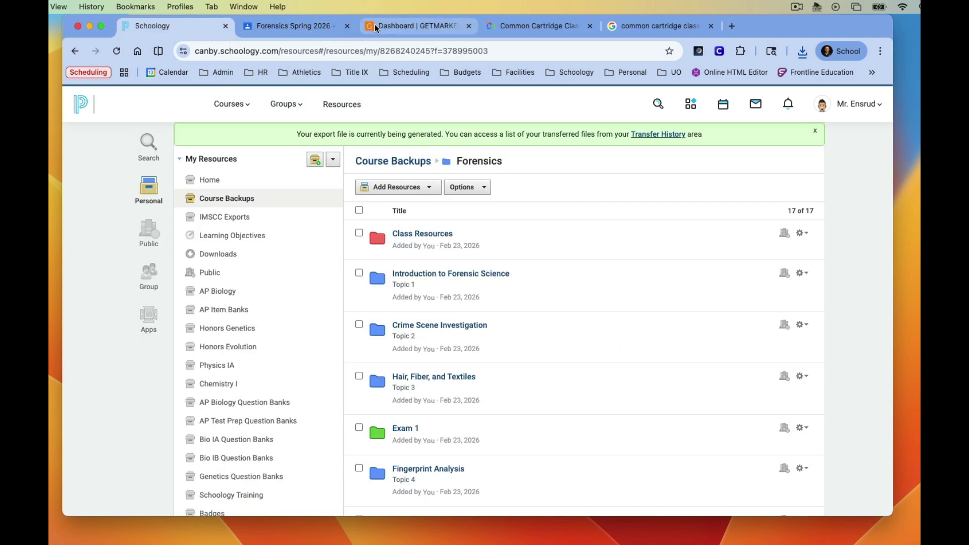
{"action": "left_click_drag", "start_coordinate": [519, 26], "coordinate": [389, 30]}
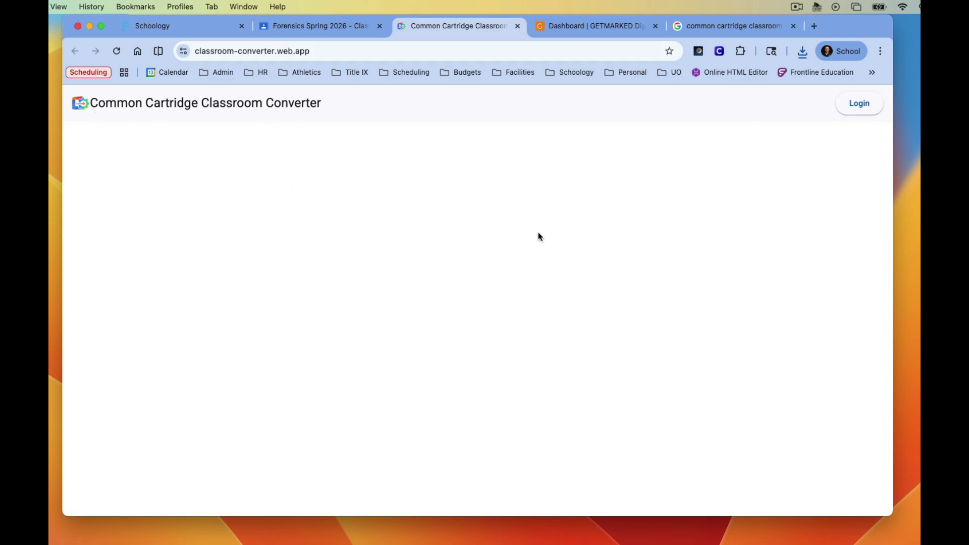
{"action": "left_click", "coordinate": [856, 106]}
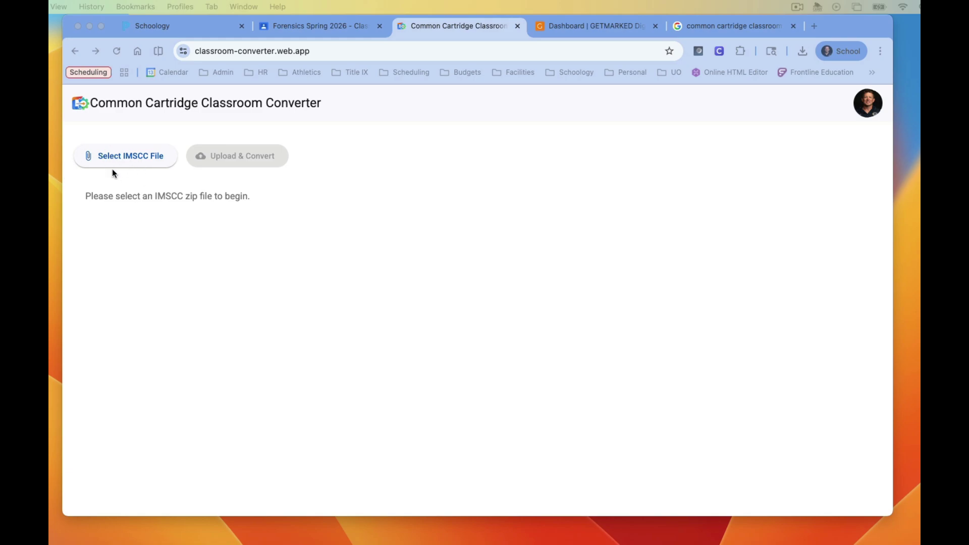
Choose Course-Backups-Blood-and-Blood-Spatter.imscc from the Downloads folder, sorted by modification date, and upload it for conversion.
{"action": "left_click", "coordinate": [121, 160]}
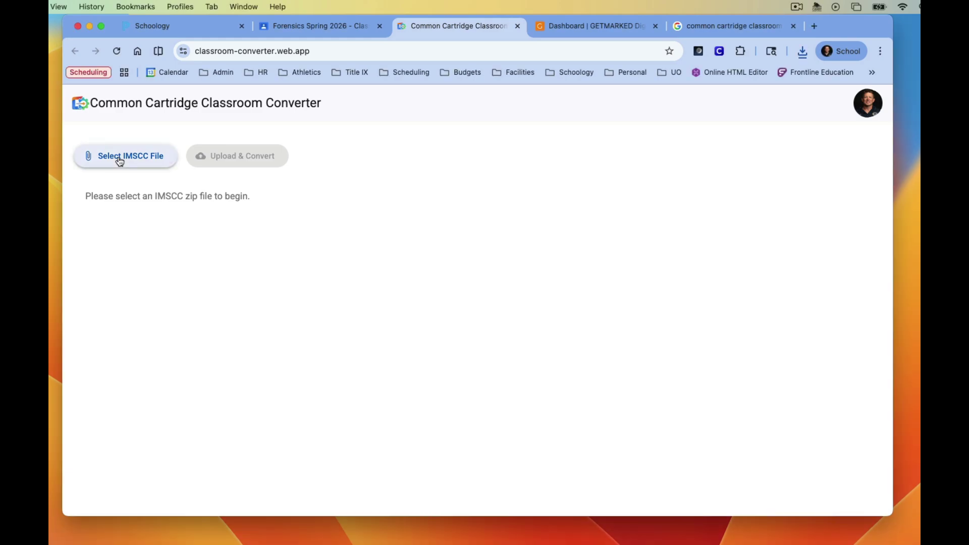
{"action": "left_click", "coordinate": [119, 161]}
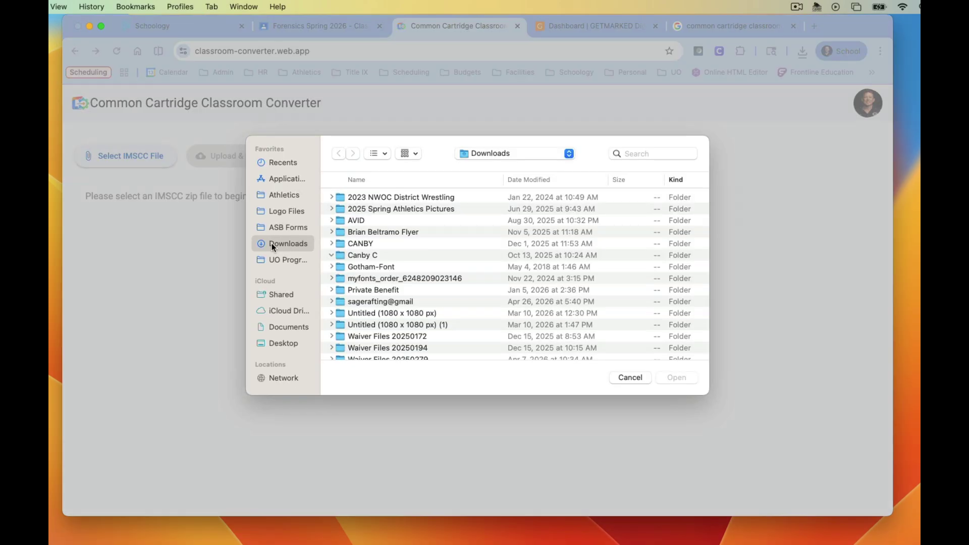
{"action": "left_click", "coordinate": [541, 180]}
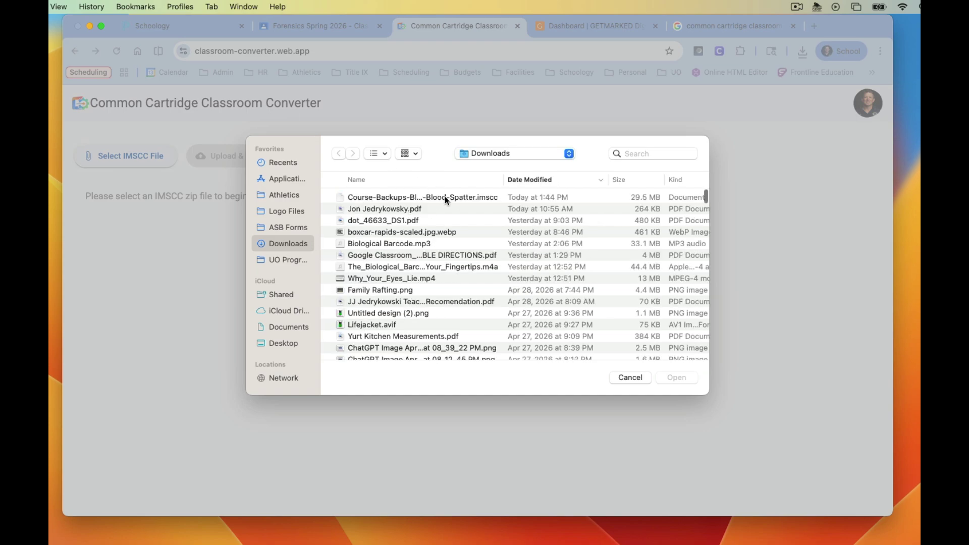
{"action": "left_click", "coordinate": [347, 196]}
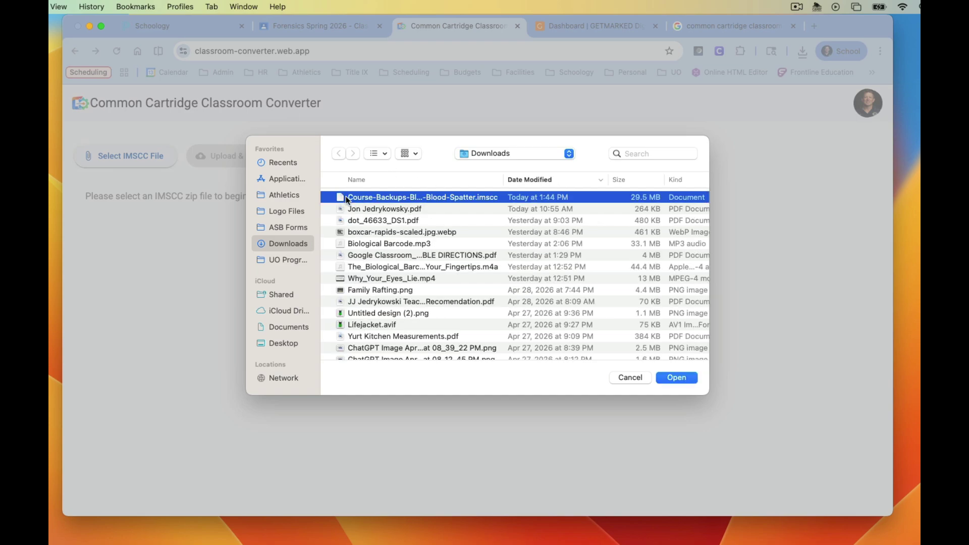
{"action": "left_click", "coordinate": [677, 378]}
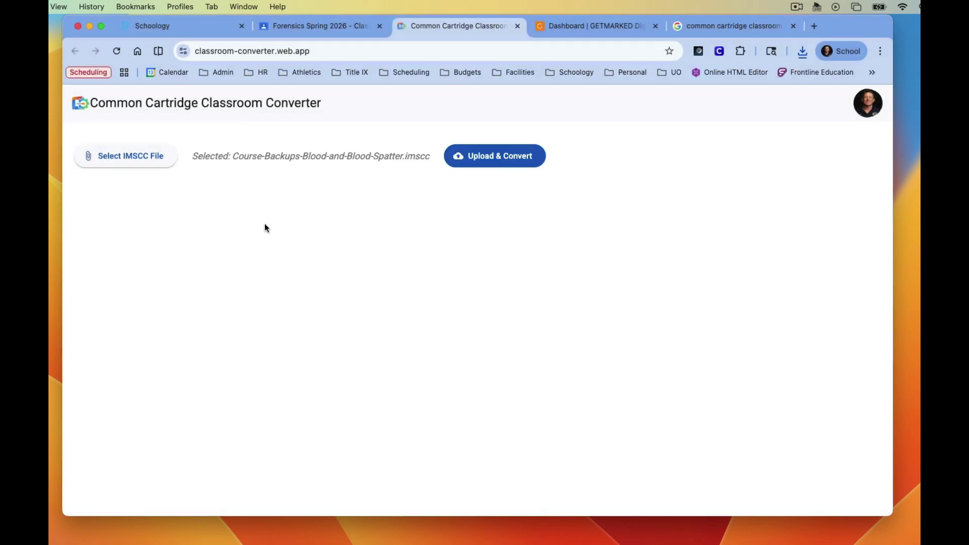
{"action": "left_click", "coordinate": [485, 162]}
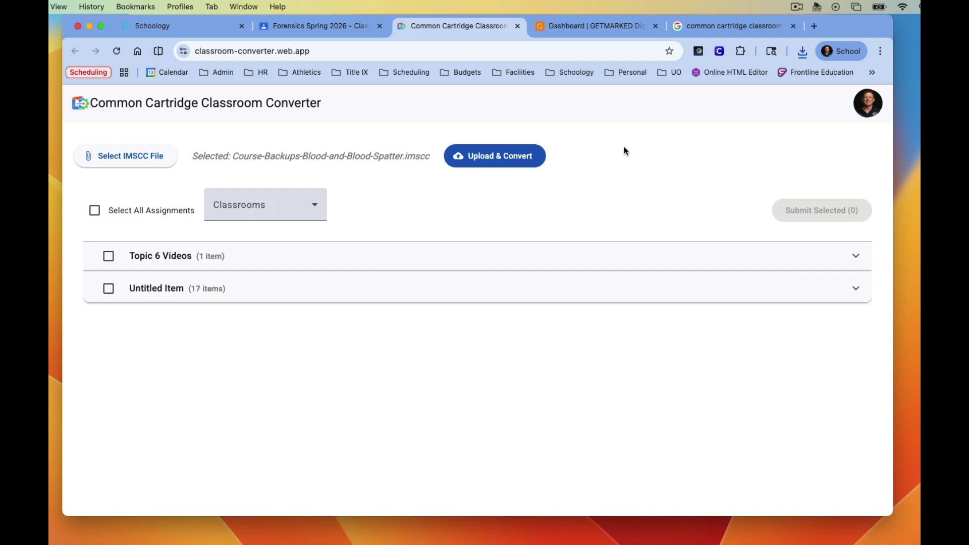
Set Forensics as the destination classroom for the converted assignments.
{"action": "left_click", "coordinate": [317, 211]}
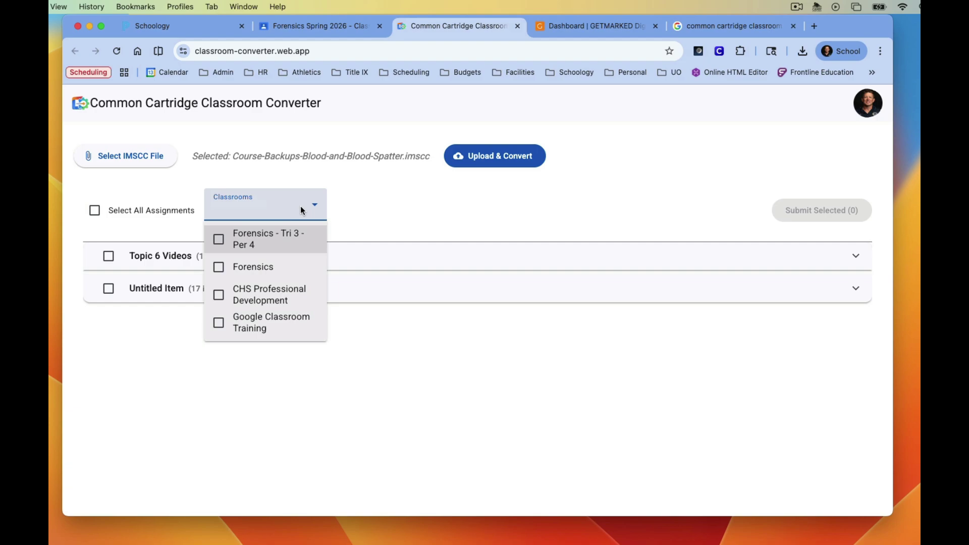
{"action": "left_click", "coordinate": [218, 270]}
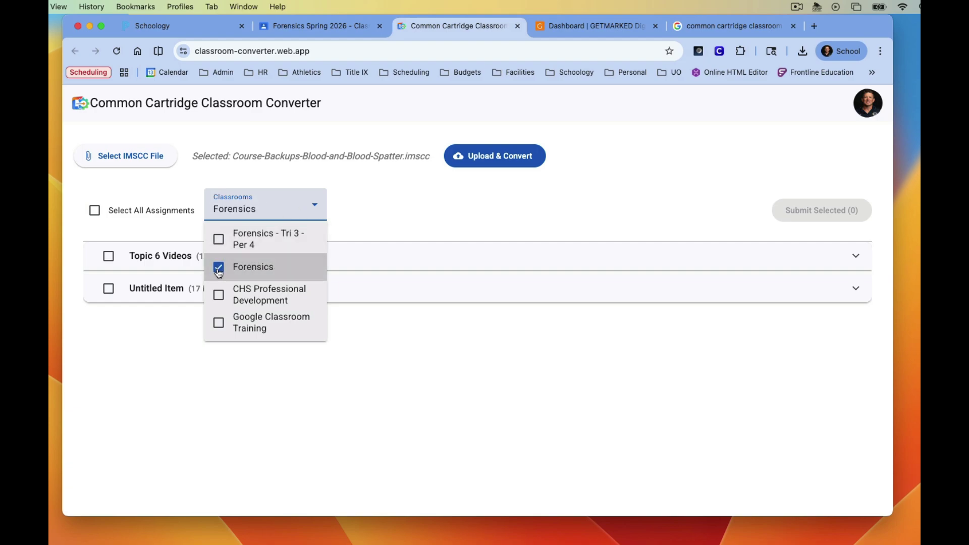
{"action": "left_click", "coordinate": [387, 201]}
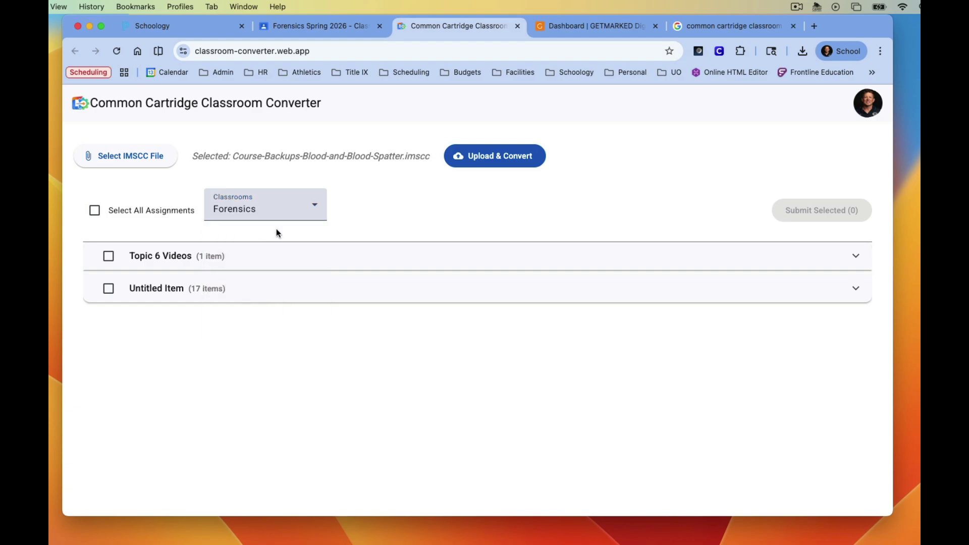
Expand the Topic 6 Videos and Untitled Item groups and examine the assignments and materials they contain.
{"action": "left_click", "coordinate": [149, 264]}
{"action": "scroll", "coordinate": [160, 359], "scroll_direction": "down", "scroll_amount": 2}
{"action": "left_click", "coordinate": [162, 348]}
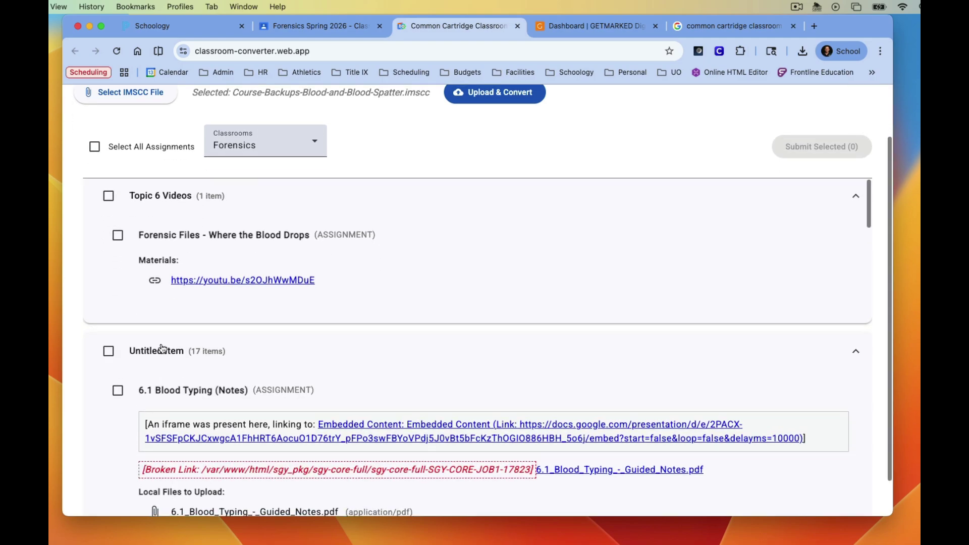
{"action": "scroll", "coordinate": [161, 348], "scroll_direction": "down", "scroll_amount": 10}
{"action": "scroll", "coordinate": [162, 348], "scroll_direction": "up", "scroll_amount": 10}
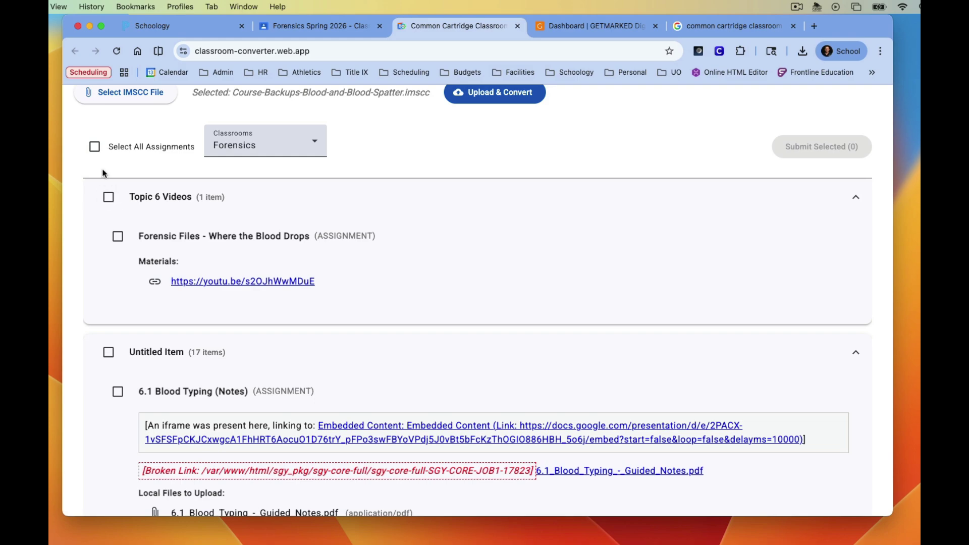
Select all converted assignments for transfer and look through the checked items with their attached files.
{"action": "left_click", "coordinate": [94, 147]}
{"action": "scroll", "coordinate": [413, 344], "scroll_direction": "down", "scroll_amount": 15}
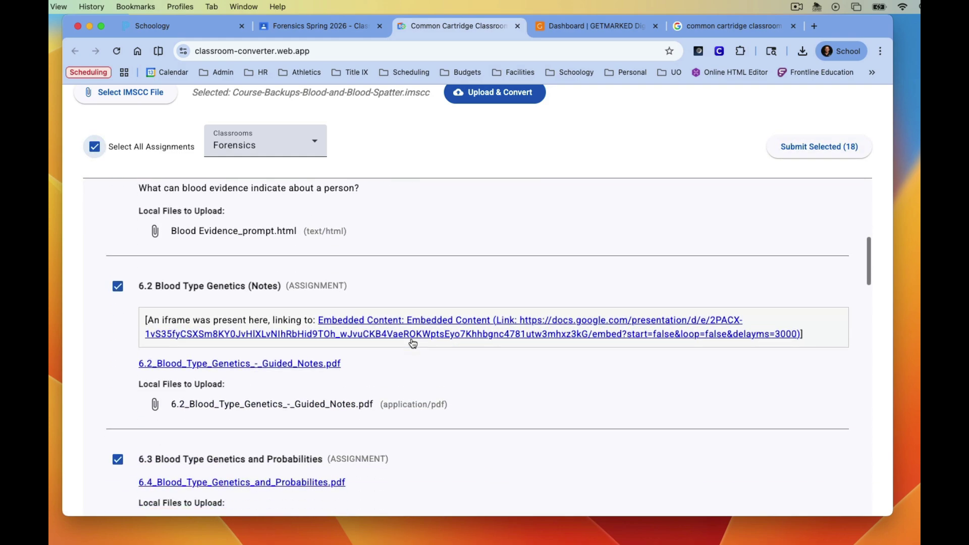
{"action": "scroll", "coordinate": [412, 343], "scroll_direction": "down", "scroll_amount": 10}
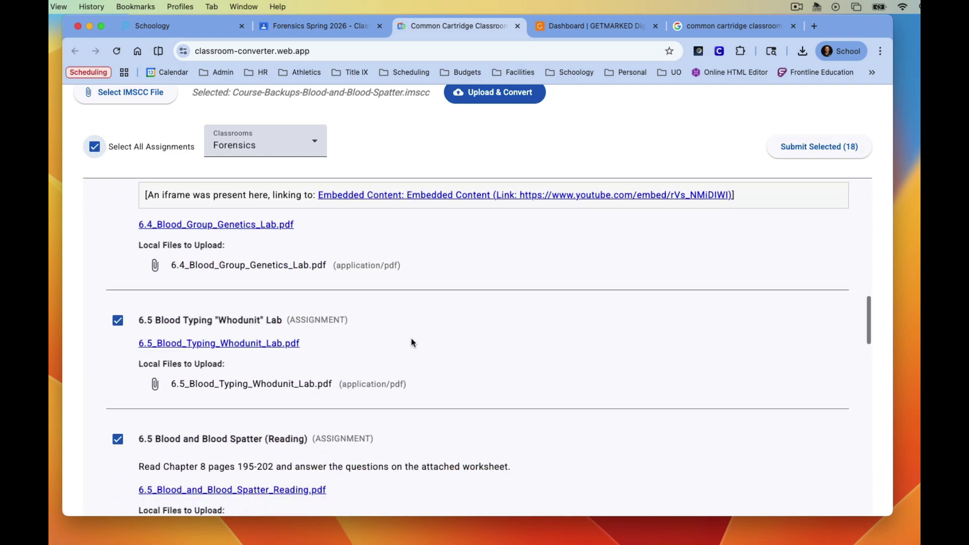
{"action": "scroll", "coordinate": [413, 343], "scroll_direction": "down", "scroll_amount": 5}
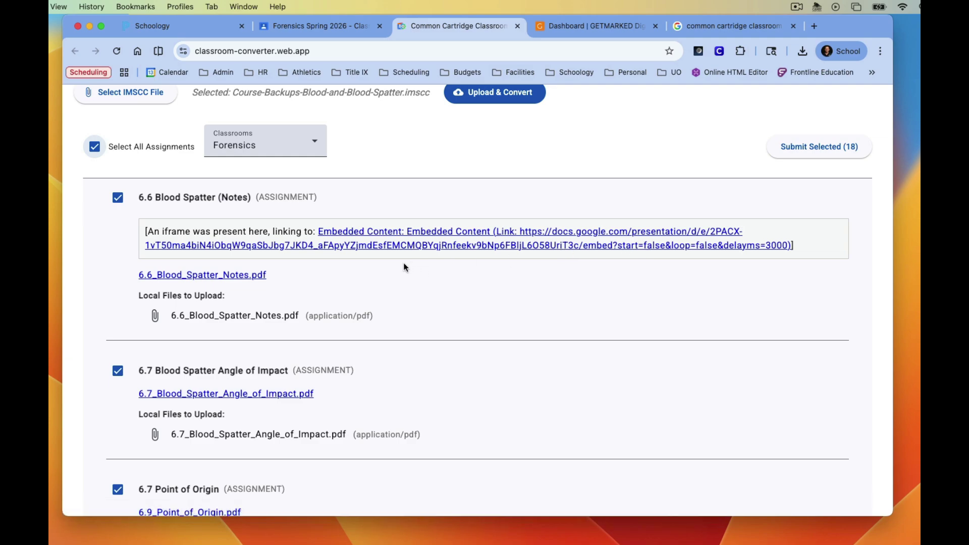
Review the remaining checked assignments and submit all the selected items to the Forensics classroom.
{"action": "scroll", "coordinate": [342, 411], "scroll_direction": "down", "scroll_amount": 5}
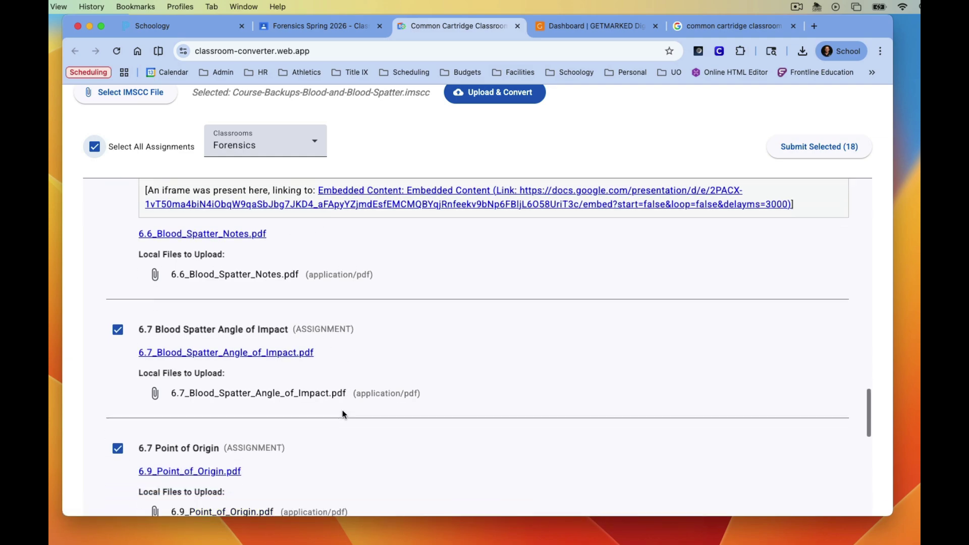
{"action": "scroll", "coordinate": [343, 413], "scroll_direction": "down", "scroll_amount": 4}
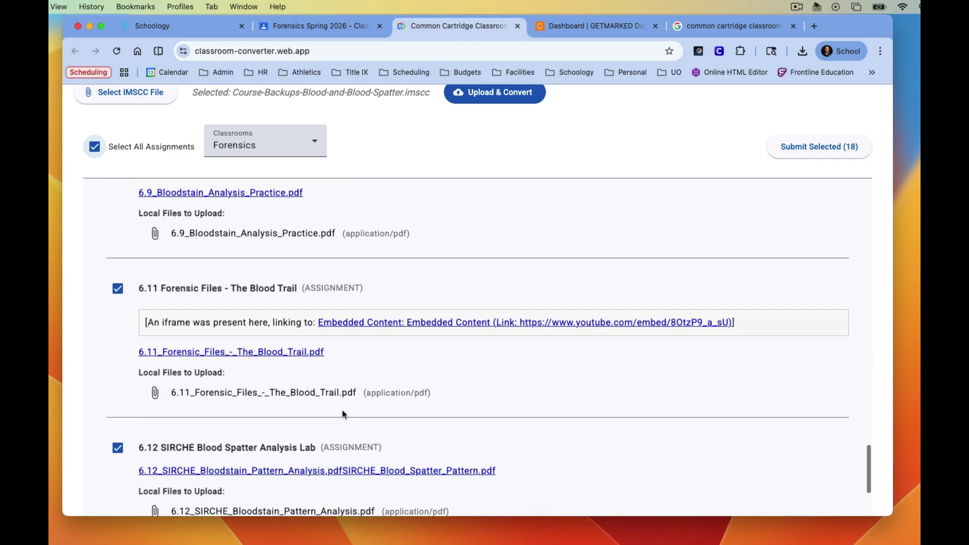
{"action": "scroll", "coordinate": [343, 405], "scroll_direction": "down", "scroll_amount": 1}
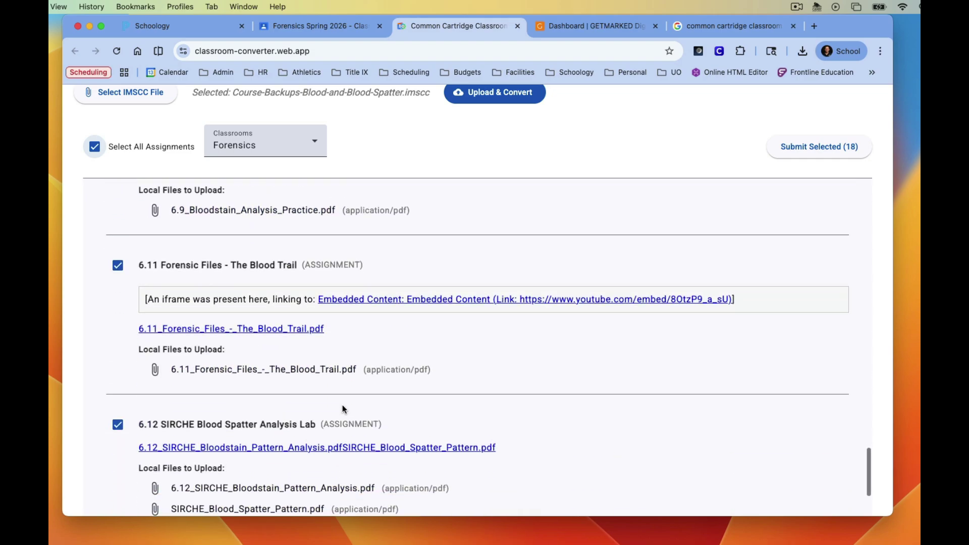
{"action": "scroll", "coordinate": [342, 405], "scroll_direction": "up", "scroll_amount": 15}
{"action": "scroll", "coordinate": [342, 405], "scroll_direction": "up", "scroll_amount": 15}
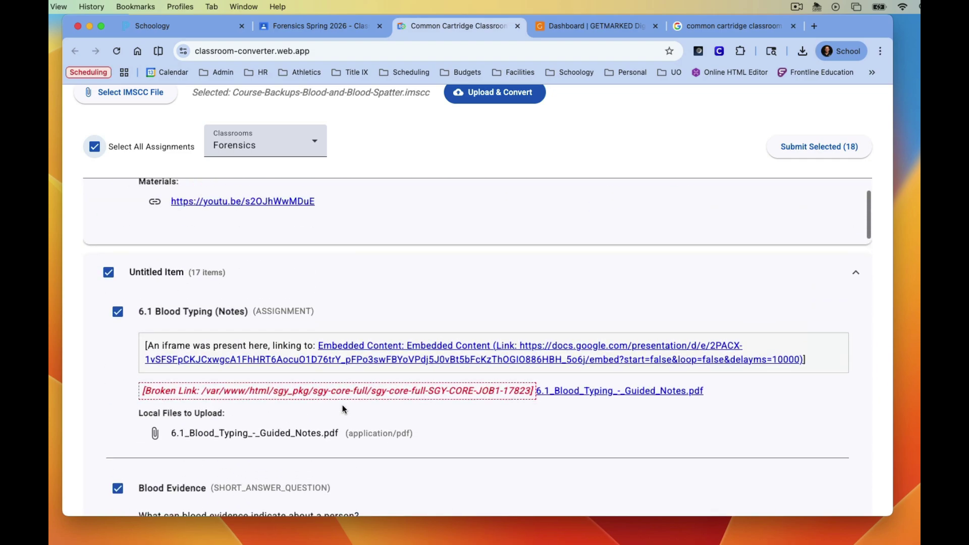
{"action": "left_click", "coordinate": [810, 149]}
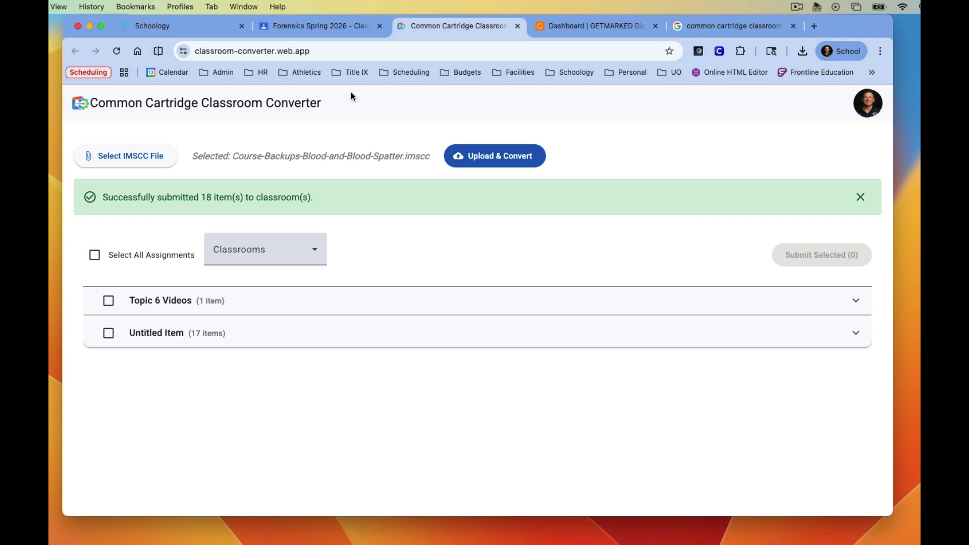
Switch to the Forensics class in Google Classroom, open its classwork and look through the transferred drafts and existing units.
{"action": "left_click", "coordinate": [305, 27]}
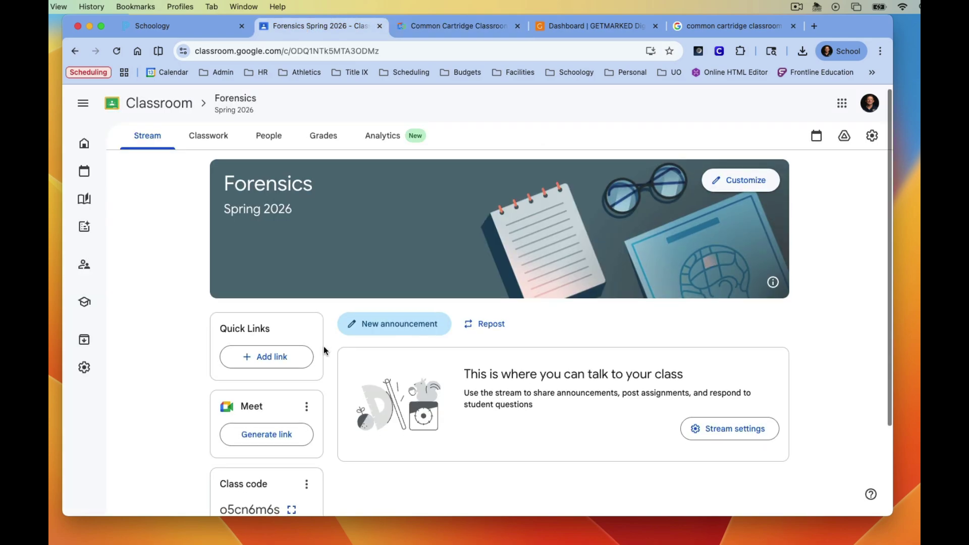
{"action": "left_click", "coordinate": [201, 141]}
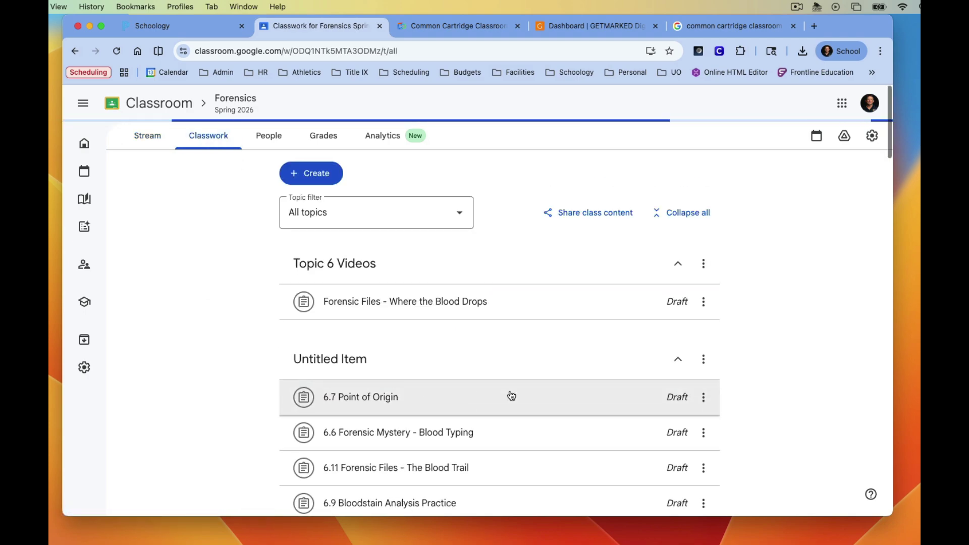
{"action": "scroll", "coordinate": [511, 395], "scroll_direction": "down", "scroll_amount": 5}
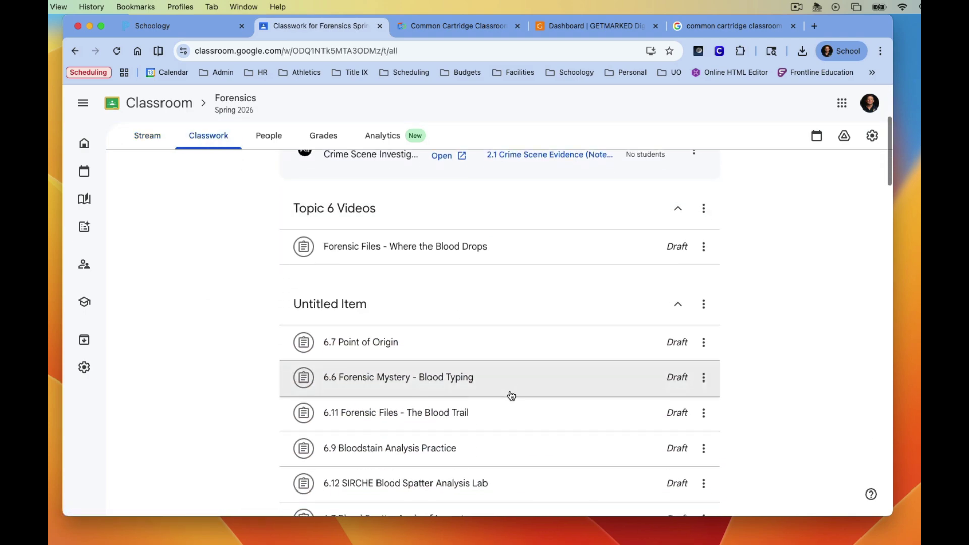
{"action": "scroll", "coordinate": [512, 396], "scroll_direction": "down", "scroll_amount": 15}
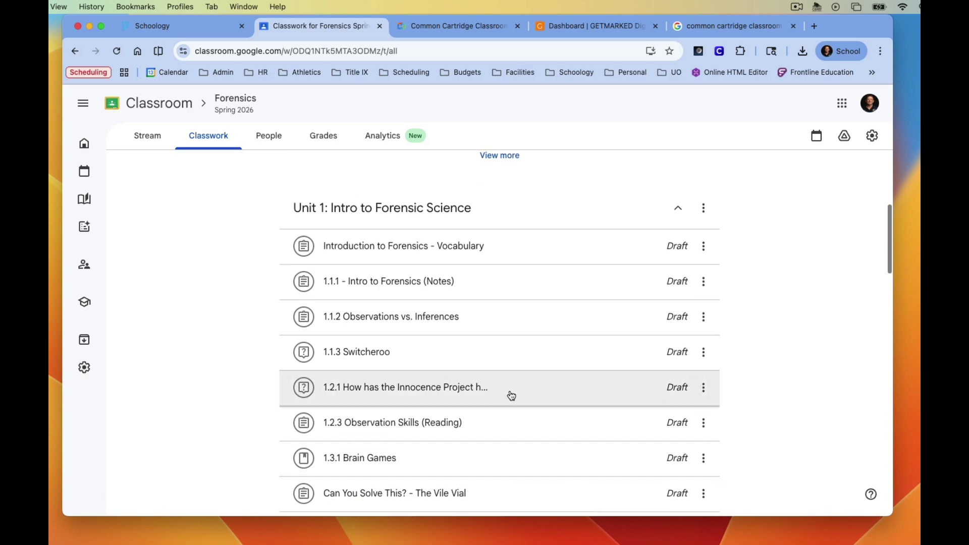
{"action": "scroll", "coordinate": [512, 395], "scroll_direction": "down", "scroll_amount": 2}
{"action": "scroll", "coordinate": [512, 395], "scroll_direction": "up", "scroll_amount": 12}
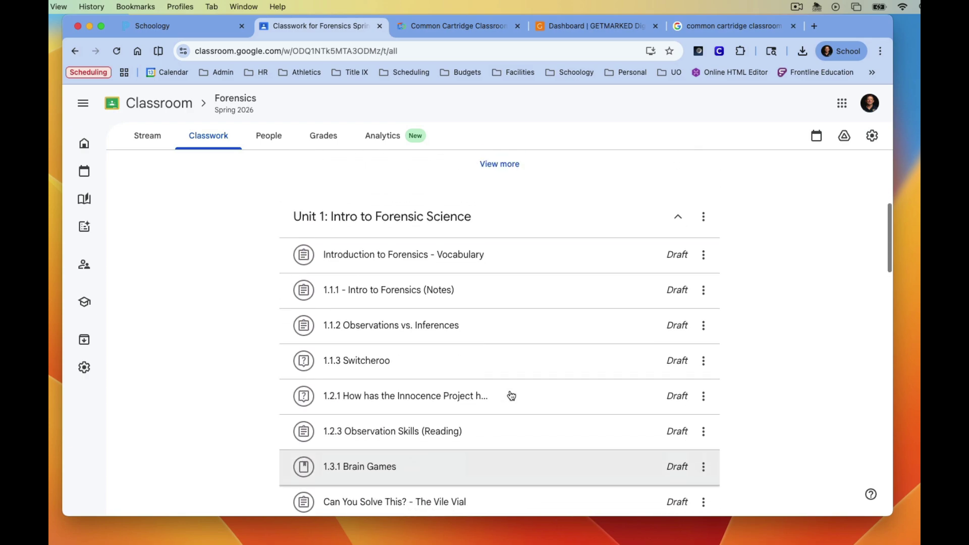
Collapse the Unit 1, Unit 2, Unit 3 and Unit 5 topics in the Forensics classwork.
{"action": "left_click", "coordinate": [523, 236]}
{"action": "scroll", "coordinate": [521, 244], "scroll_direction": "down", "scroll_amount": 2}
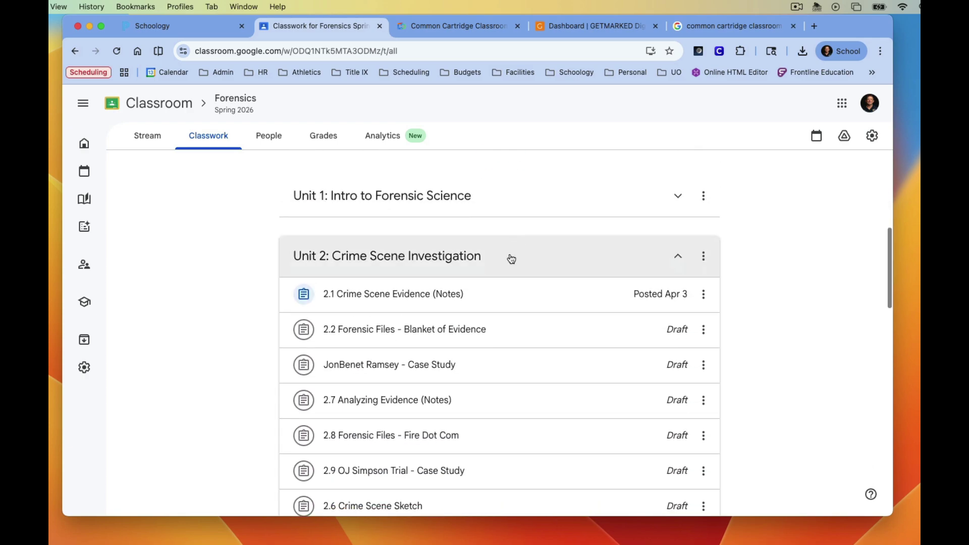
{"action": "left_click", "coordinate": [511, 258]}
{"action": "scroll", "coordinate": [512, 259], "scroll_direction": "down", "scroll_amount": 1}
{"action": "left_click", "coordinate": [485, 226]}
{"action": "scroll", "coordinate": [482, 224], "scroll_direction": "down", "scroll_amount": 3}
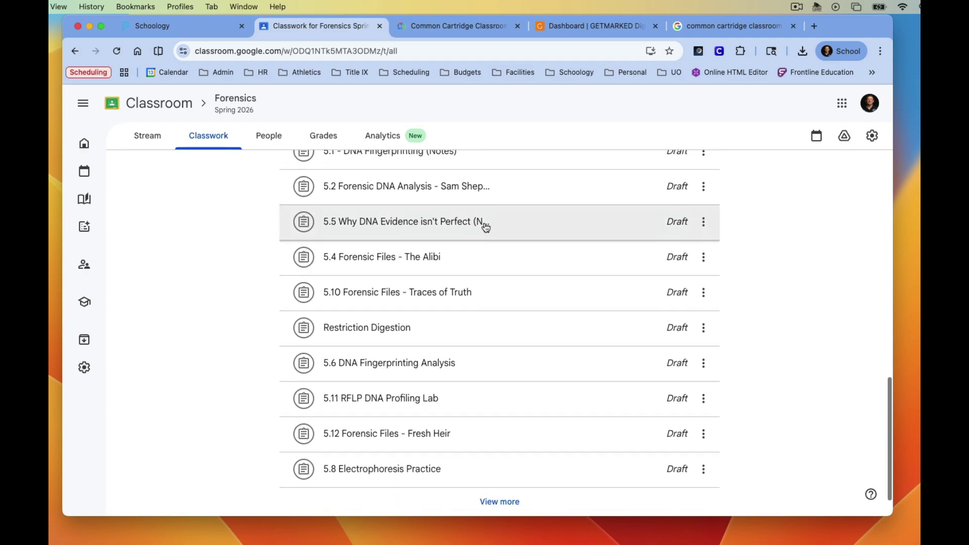
{"action": "scroll", "coordinate": [485, 226], "scroll_direction": "up", "scroll_amount": 3}
{"action": "left_click", "coordinate": [488, 223]}
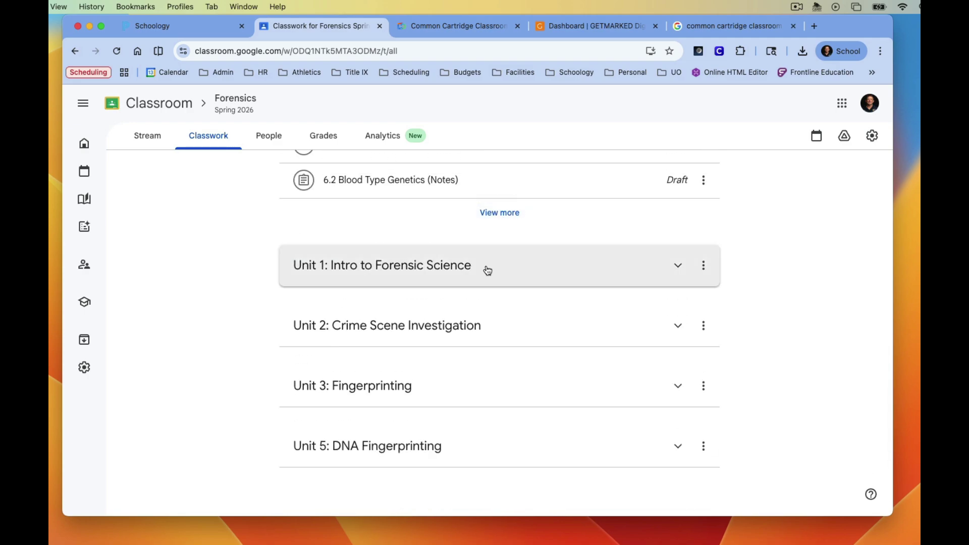
Examine the imported Topic 6 Videos and Untitled Item topics and their placement among the collapsed units.
{"action": "scroll", "coordinate": [492, 297], "scroll_direction": "up", "scroll_amount": 1}
{"action": "scroll", "coordinate": [492, 296], "scroll_direction": "up", "scroll_amount": 15}
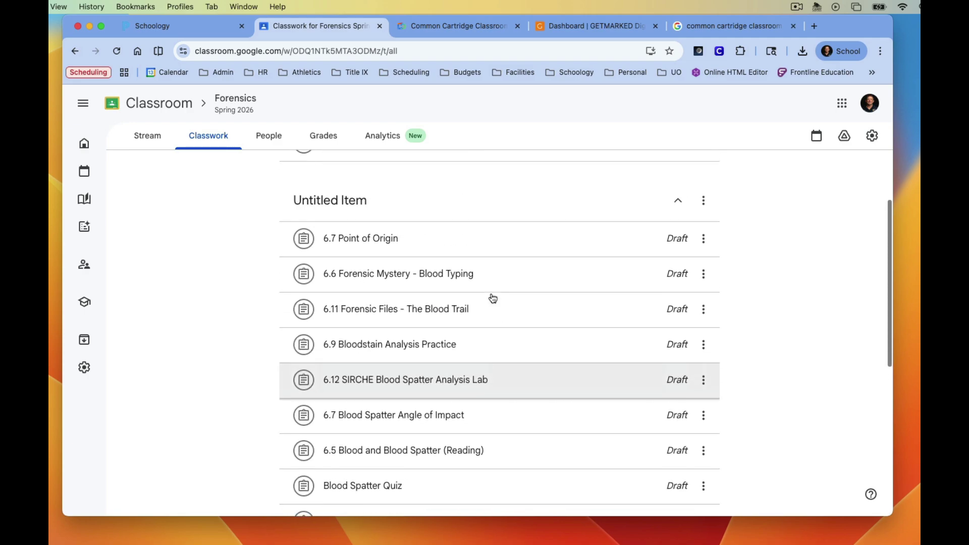
{"action": "scroll", "coordinate": [490, 303], "scroll_direction": "down", "scroll_amount": 1}
{"action": "scroll", "coordinate": [489, 309], "scroll_direction": "up", "scroll_amount": 3}
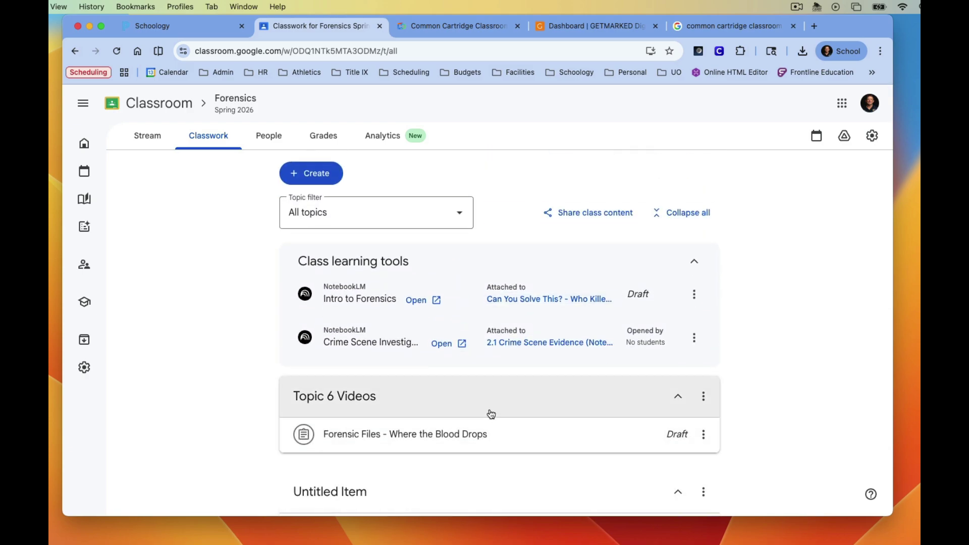
{"action": "scroll", "coordinate": [488, 406], "scroll_direction": "down", "scroll_amount": 10}
{"action": "scroll", "coordinate": [487, 405], "scroll_direction": "down", "scroll_amount": 4}
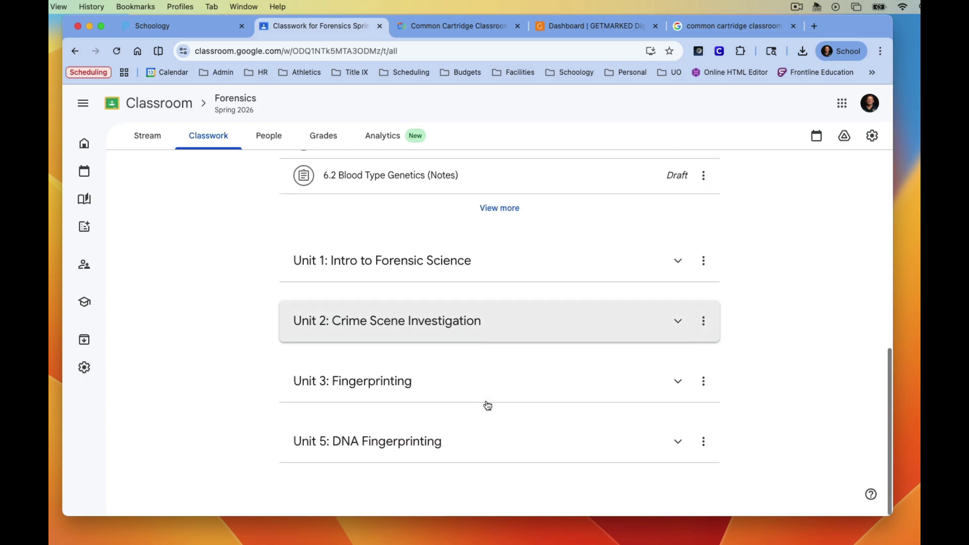
{"action": "scroll", "coordinate": [480, 422], "scroll_direction": "up", "scroll_amount": 5}
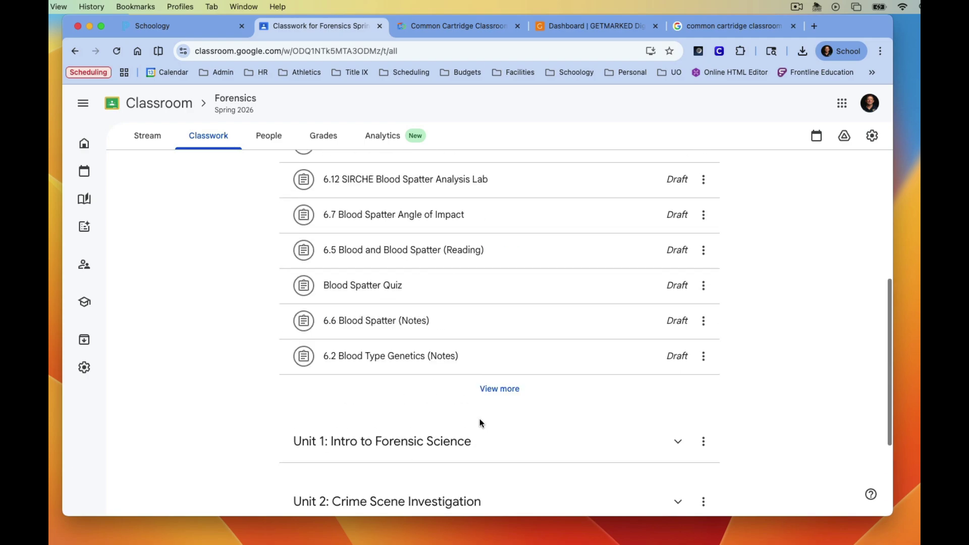
{"action": "scroll", "coordinate": [481, 422], "scroll_direction": "down", "scroll_amount": 5}
{"action": "scroll", "coordinate": [480, 423], "scroll_direction": "up", "scroll_amount": 8}
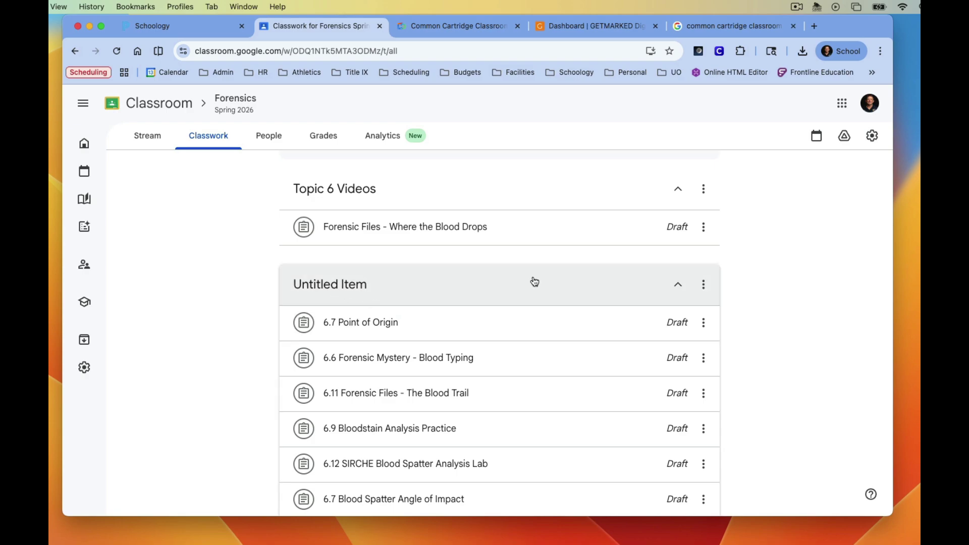
Rename the Untitled Item topic as "Unit 6: Blood Spatter Analysis".
{"action": "left_click", "coordinate": [705, 285]}
{"action": "left_click", "coordinate": [717, 318]}
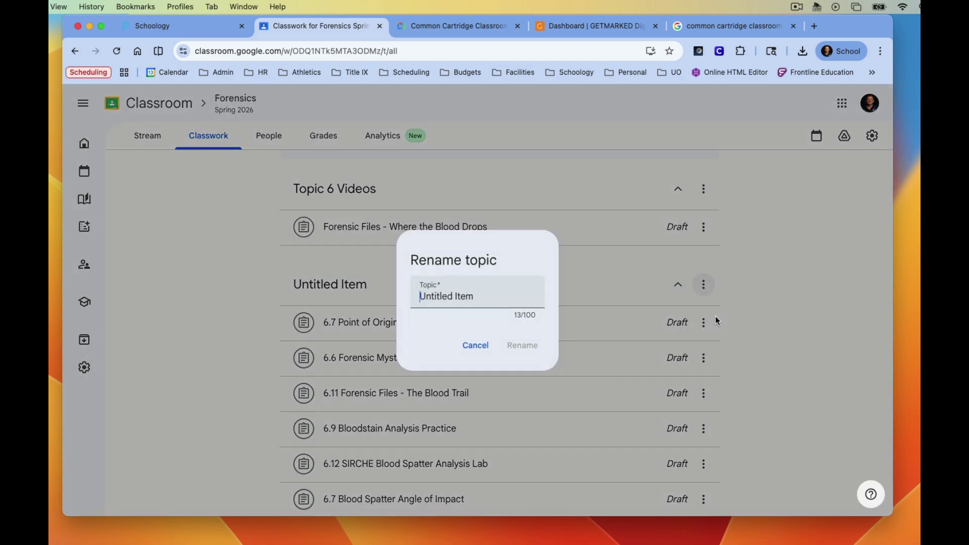
{"action": "left_click_drag", "start_coordinate": [502, 296], "coordinate": [393, 301]}
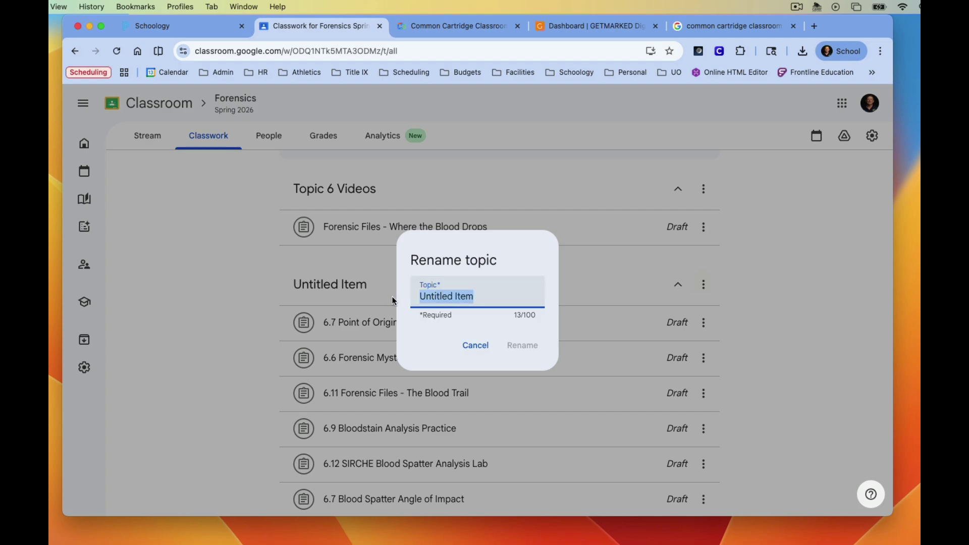
{"action": "type", "text": "Unit 6: Blood Spatter"}
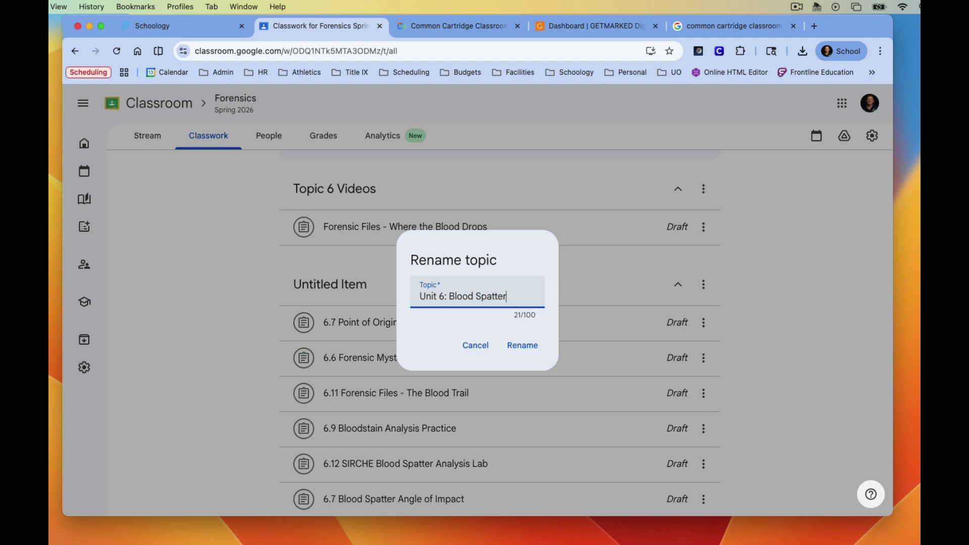
{"action": "type", "text": " Analysis"}
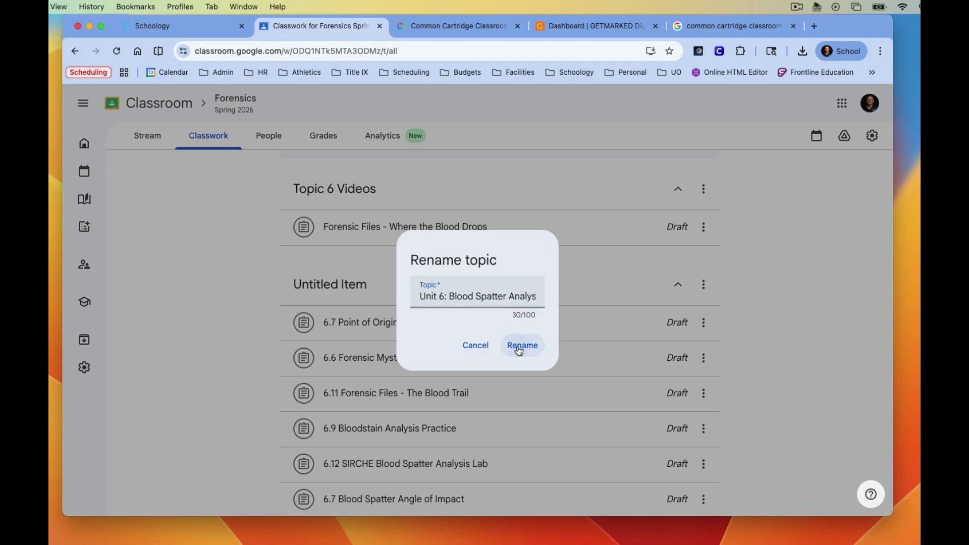
{"action": "left_click", "coordinate": [520, 346]}
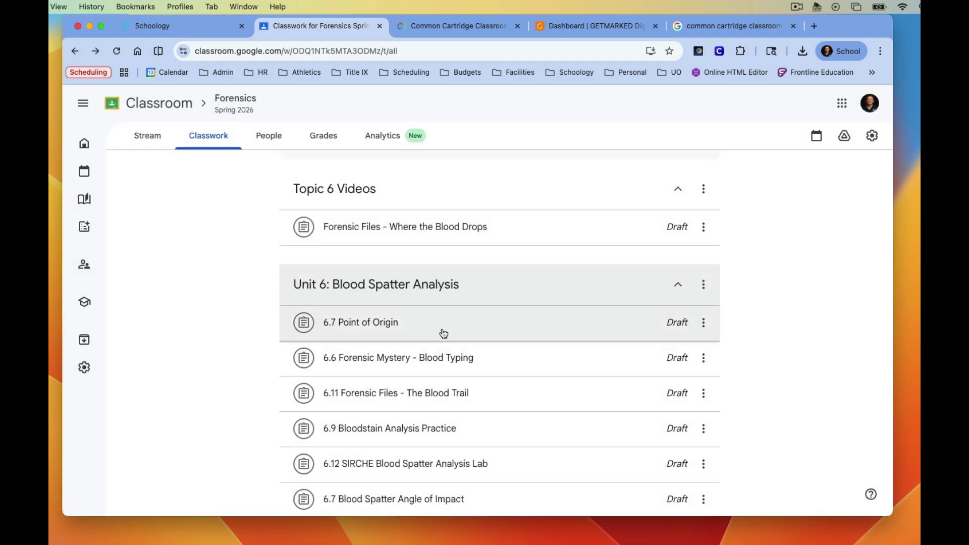
Move 6.2 Blood Type Genetics (Notes), 6.5 Blood and Blood Spatter (Reading) and 6.6 Forensic Mystery, in that order, to the start of Unit 6.
{"action": "scroll", "coordinate": [442, 349], "scroll_direction": "down", "scroll_amount": 4}
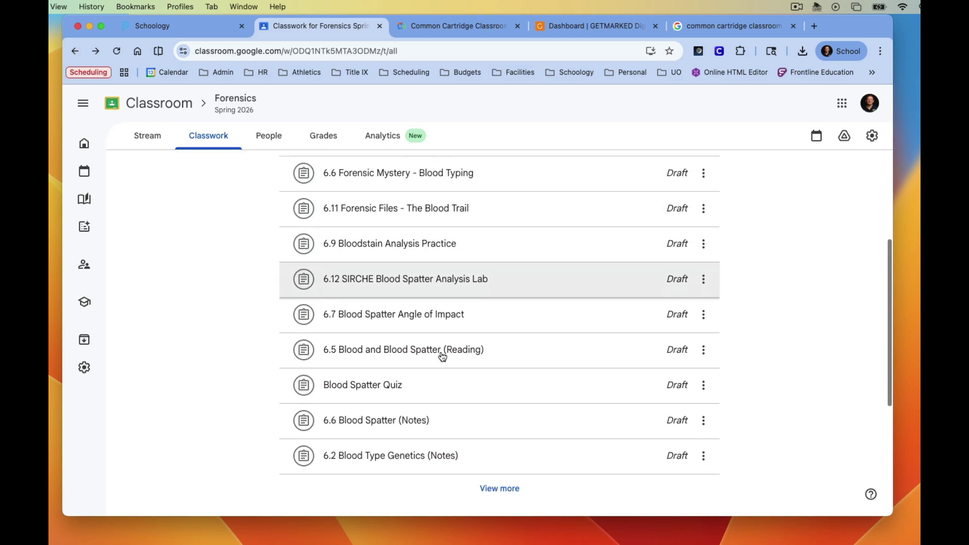
{"action": "scroll", "coordinate": [440, 361], "scroll_direction": "up", "scroll_amount": 2}
{"action": "scroll", "coordinate": [438, 363], "scroll_direction": "up", "scroll_amount": 1}
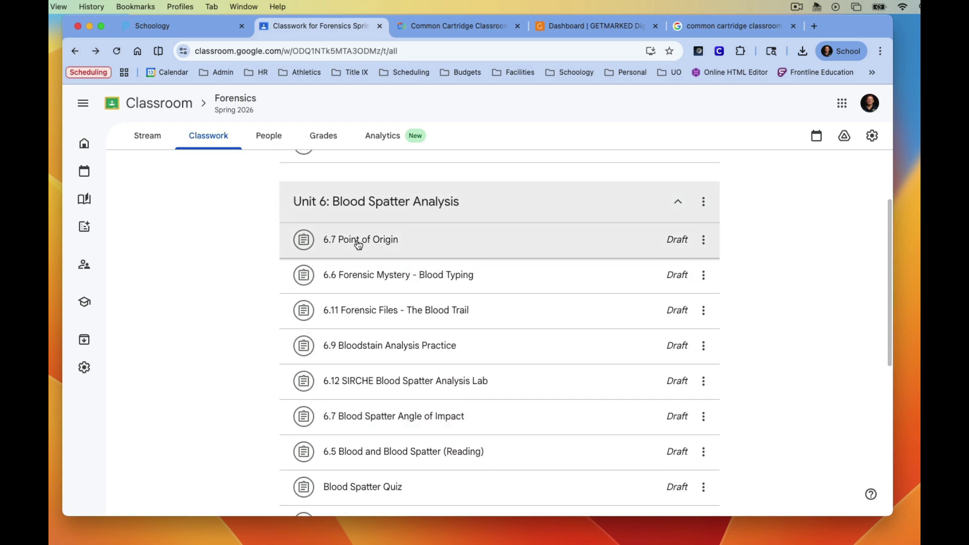
{"action": "scroll", "coordinate": [352, 375], "scroll_direction": "down", "scroll_amount": 3}
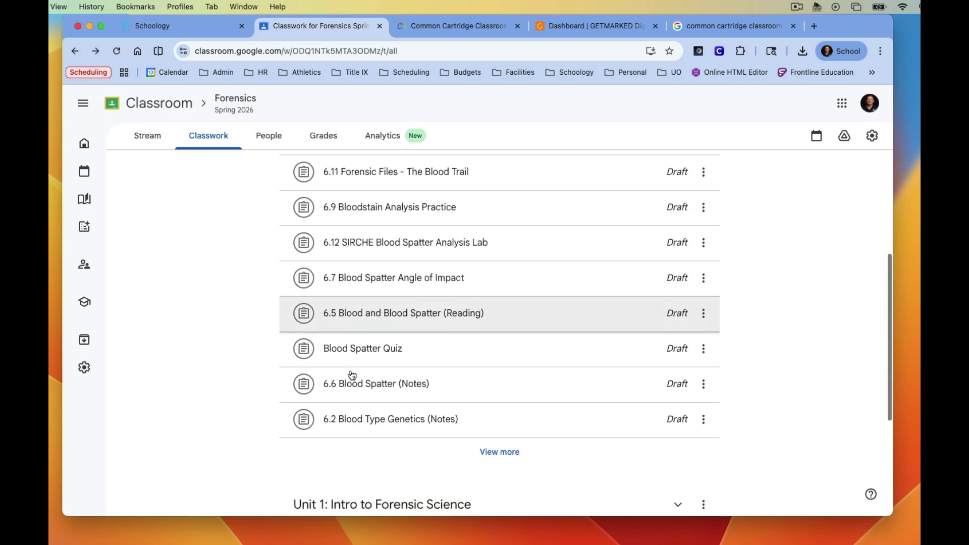
{"action": "scroll", "coordinate": [358, 417], "scroll_direction": "up", "scroll_amount": 4}
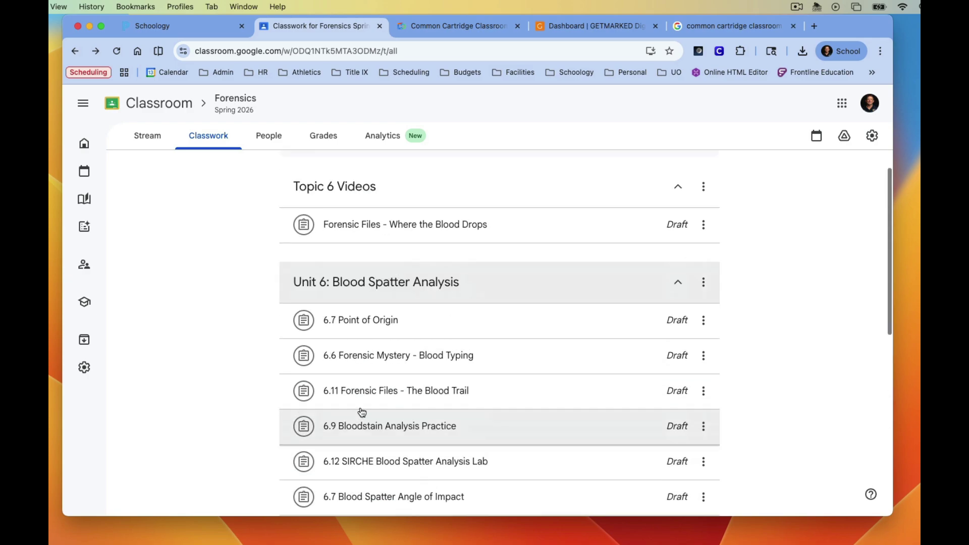
{"action": "scroll", "coordinate": [364, 409], "scroll_direction": "down", "scroll_amount": 4}
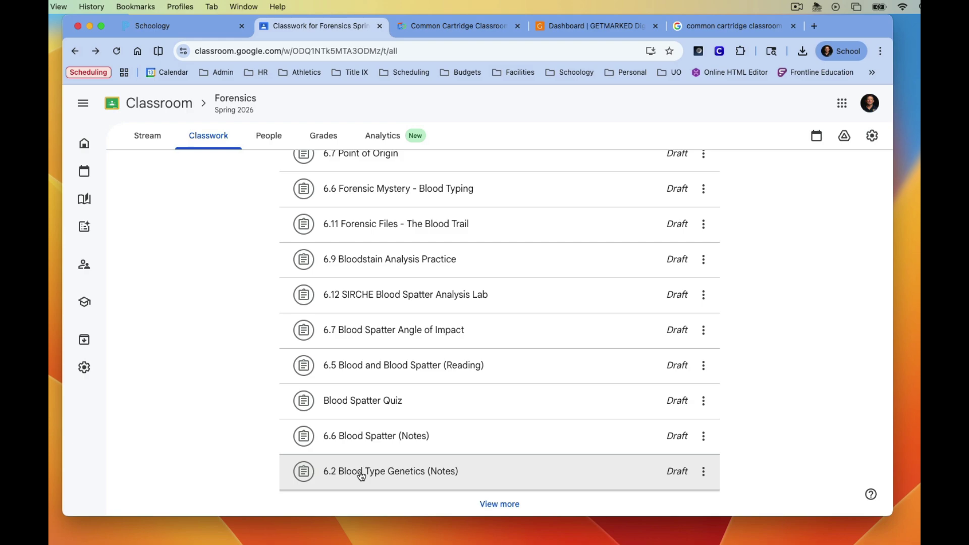
{"action": "left_click_drag", "start_coordinate": [362, 476], "coordinate": [361, 340]}
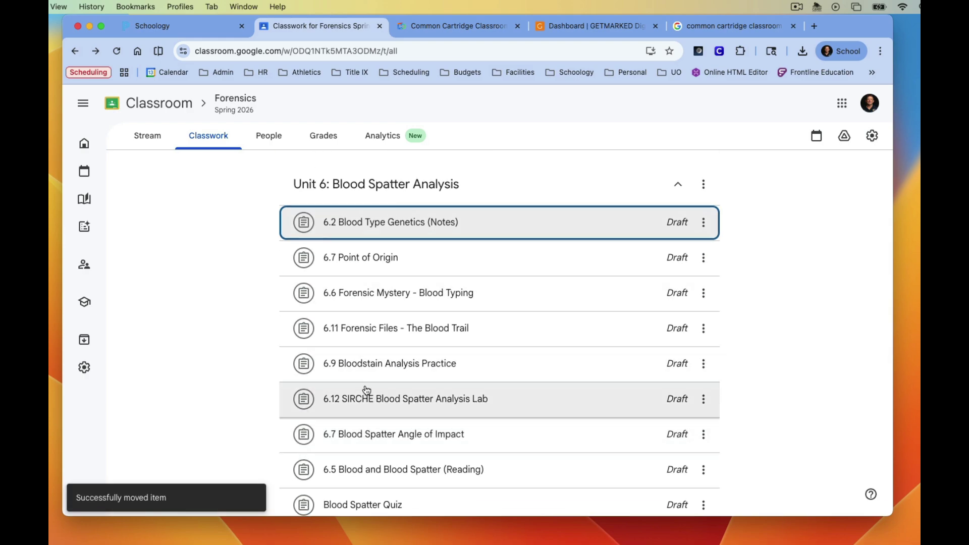
{"action": "left_click_drag", "start_coordinate": [366, 463], "coordinate": [363, 246]}
{"action": "left_click_drag", "start_coordinate": [362, 316], "coordinate": [357, 280]}
Place 6.7 Blood Spatter Angle of Impact after 6.7 Point of Origin, 6.9 before 6.11, and 6.6 Blood Spatter (Notes) after 6.6 Forensic Mystery.
{"action": "left_click_drag", "start_coordinate": [364, 459], "coordinate": [364, 351]}
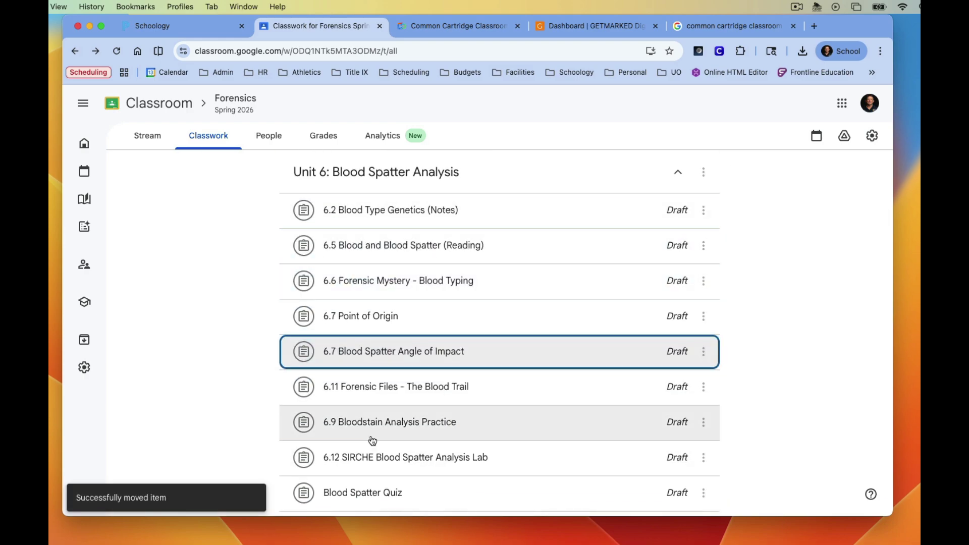
{"action": "left_click_drag", "start_coordinate": [364, 420], "coordinate": [360, 387]}
{"action": "left_click_drag", "start_coordinate": [363, 482], "coordinate": [364, 270]}
{"action": "scroll", "coordinate": [381, 476], "scroll_direction": "down", "scroll_amount": 1}
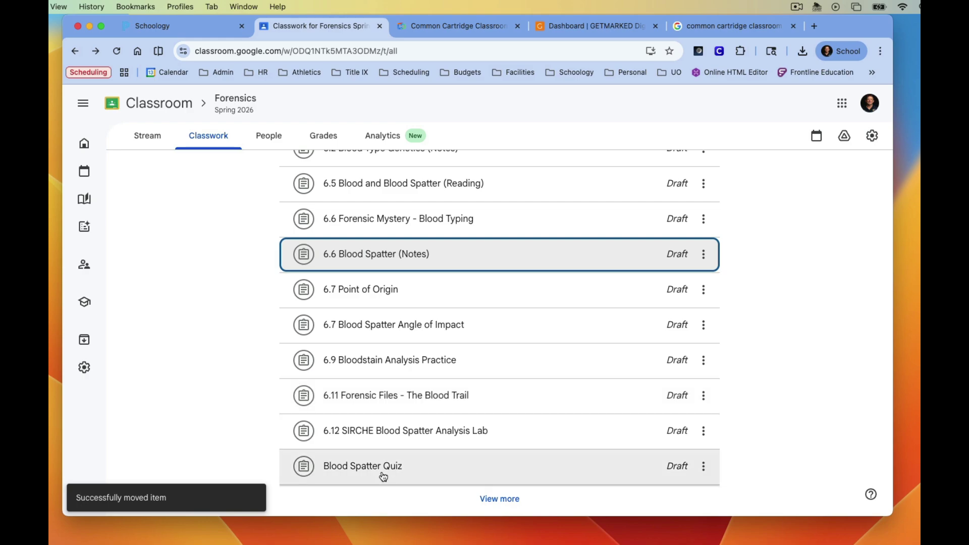
{"action": "scroll", "coordinate": [420, 376], "scroll_direction": "up", "scroll_amount": 3}
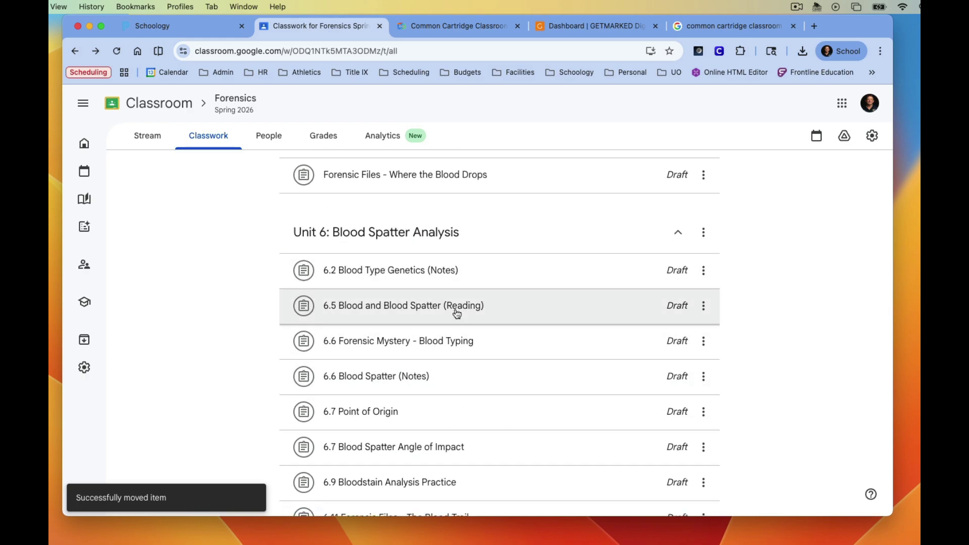
{"action": "scroll", "coordinate": [457, 314], "scroll_direction": "down", "scroll_amount": 1}
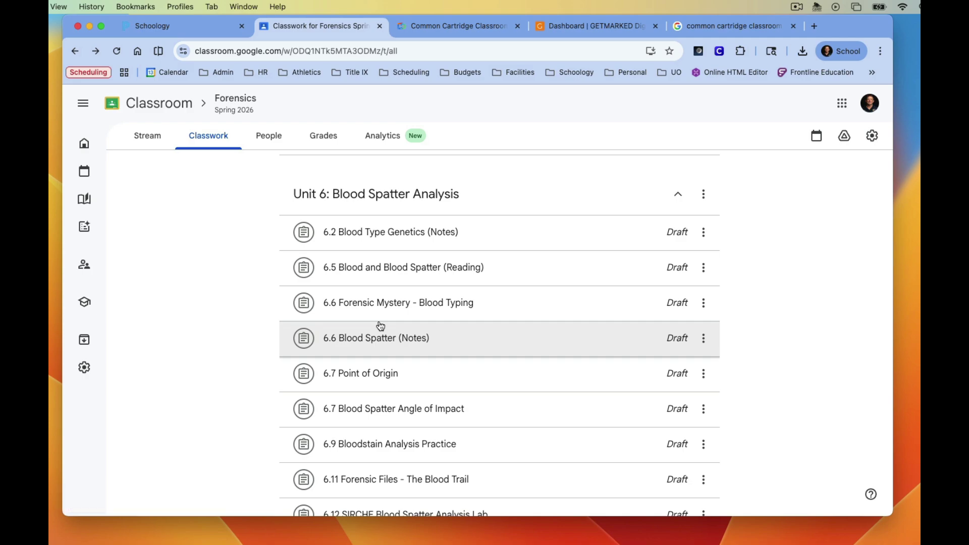
{"action": "scroll", "coordinate": [381, 326], "scroll_direction": "up", "scroll_amount": 1}
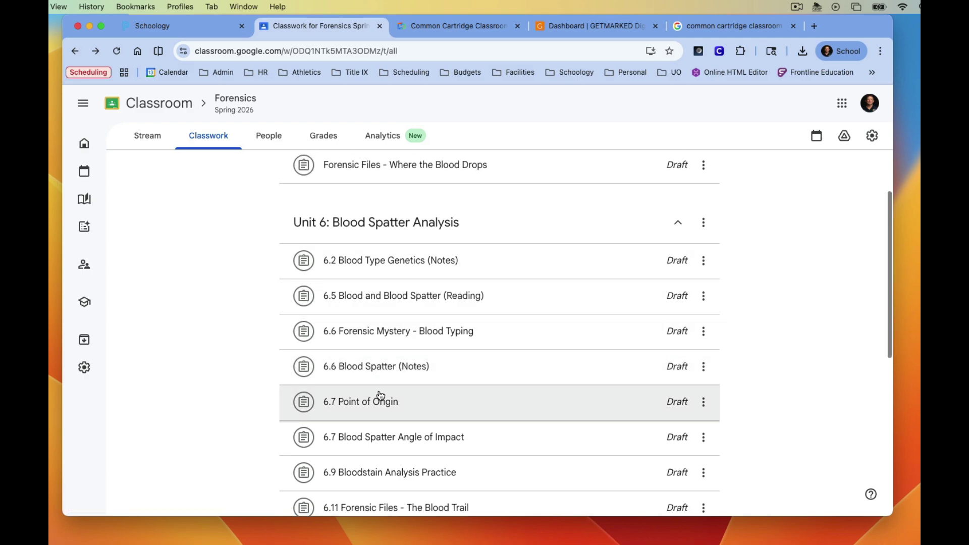
{"action": "scroll", "coordinate": [380, 395], "scroll_direction": "down", "scroll_amount": 1}
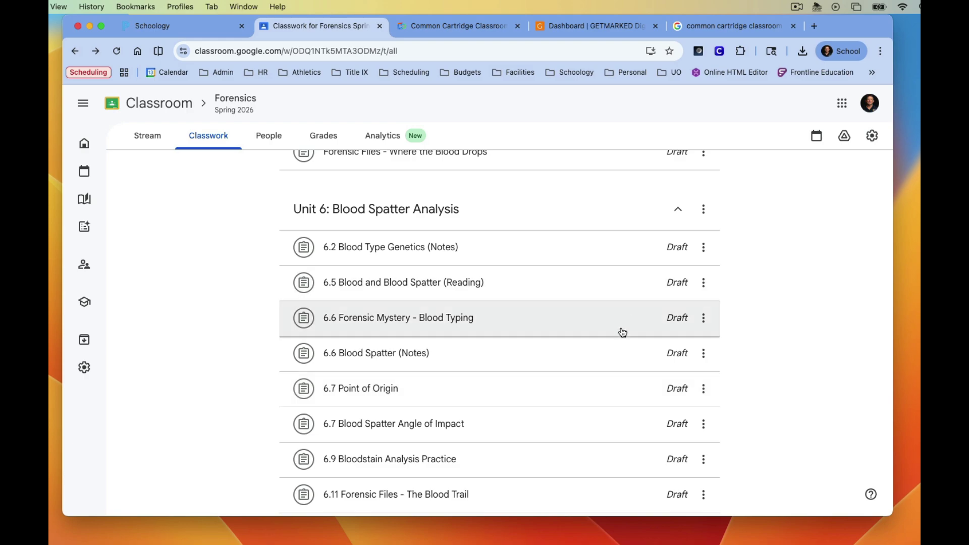
Collapse Unit 6: Blood Spatter Analysis and move the topic below Unit 5: DNA Fingerprinting.
{"action": "scroll", "coordinate": [622, 332], "scroll_direction": "down", "scroll_amount": 1}
{"action": "left_click", "coordinate": [596, 219]}
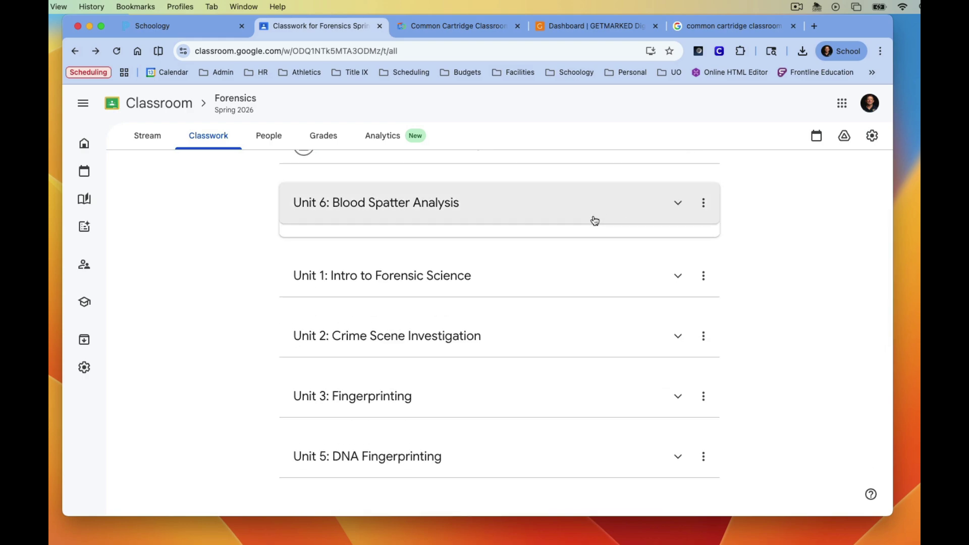
{"action": "left_click_drag", "start_coordinate": [552, 210], "coordinate": [546, 431]}
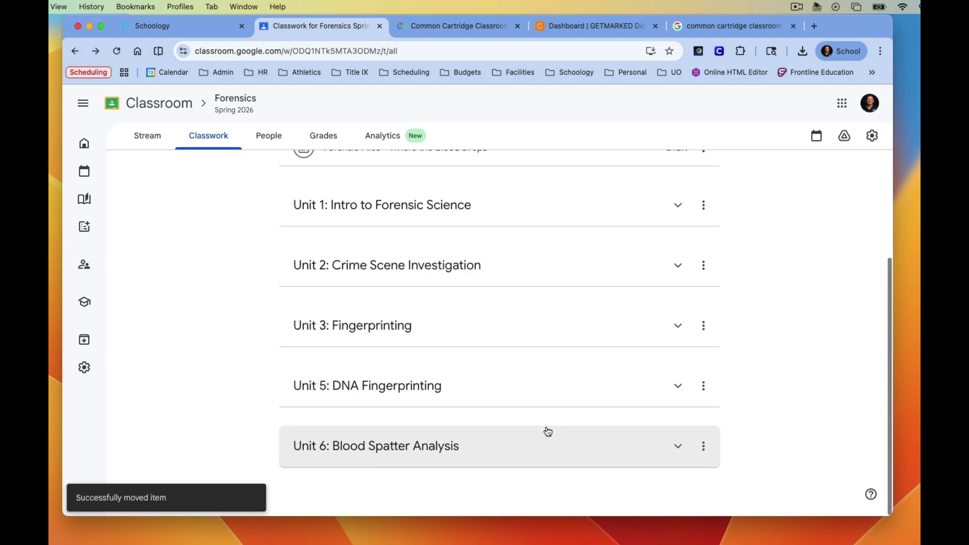
Review the assignments inside Unit 6: Blood Spatter Analysis and the order of all topics in the classwork list.
{"action": "left_click", "coordinate": [677, 451]}
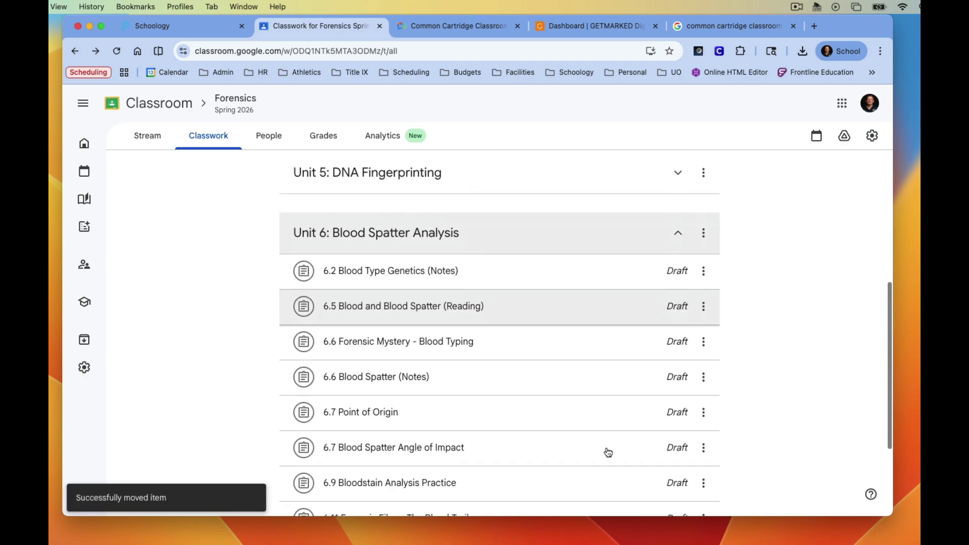
{"action": "scroll", "coordinate": [608, 452], "scroll_direction": "down", "scroll_amount": 3}
{"action": "scroll", "coordinate": [608, 453], "scroll_direction": "up", "scroll_amount": 3}
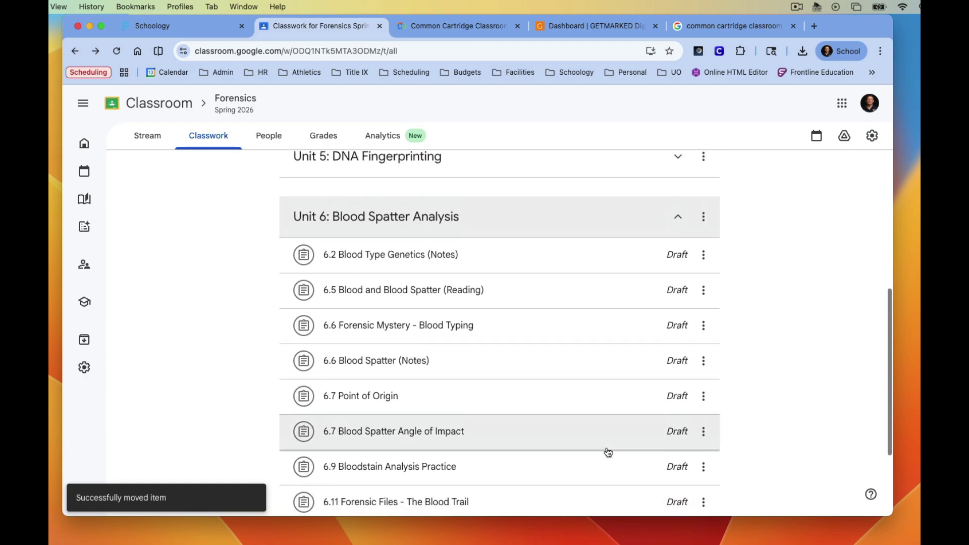
{"action": "scroll", "coordinate": [606, 464], "scroll_direction": "up", "scroll_amount": 3}
{"action": "scroll", "coordinate": [605, 462], "scroll_direction": "down", "scroll_amount": 1}
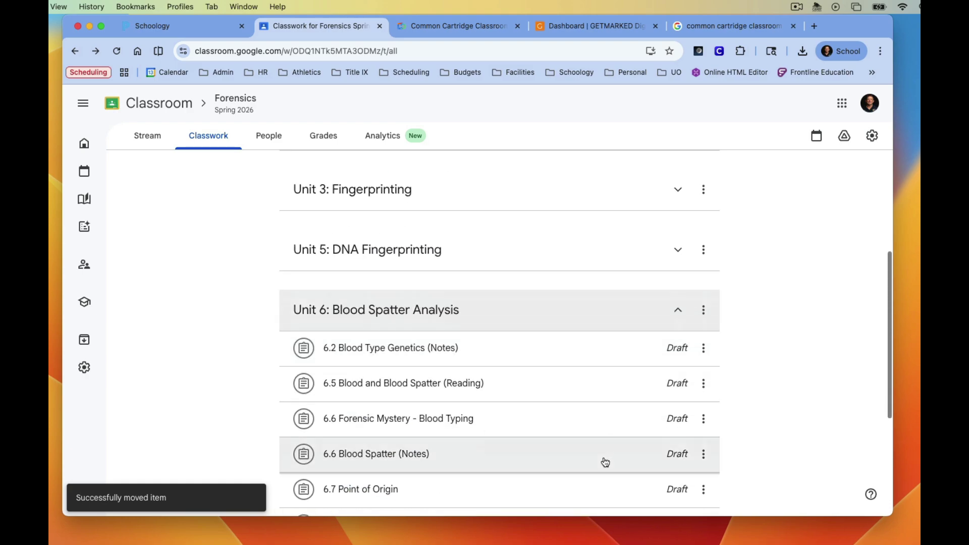
{"action": "left_click", "coordinate": [498, 310]}
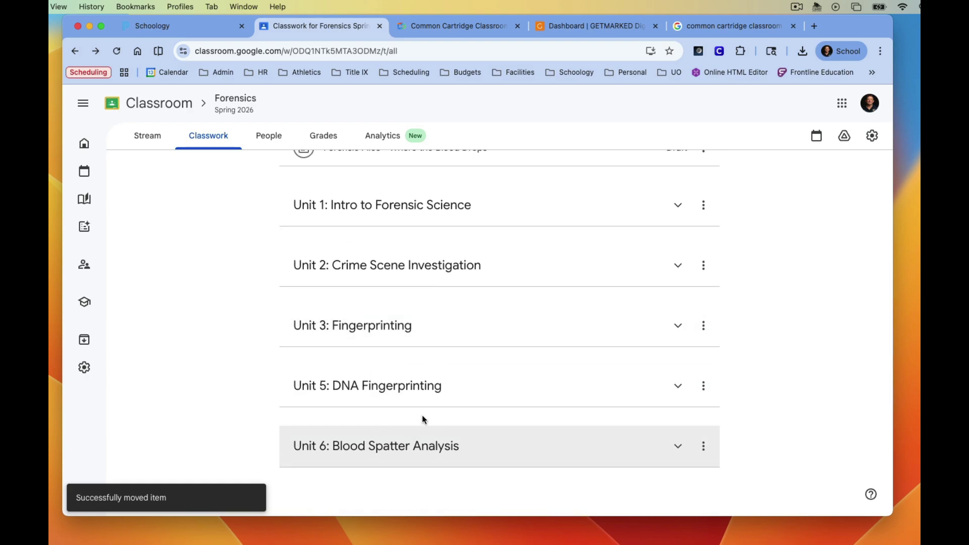
{"action": "scroll", "coordinate": [452, 452], "scroll_direction": "up", "scroll_amount": 5}
{"action": "scroll", "coordinate": [454, 454], "scroll_direction": "down", "scroll_amount": 2}
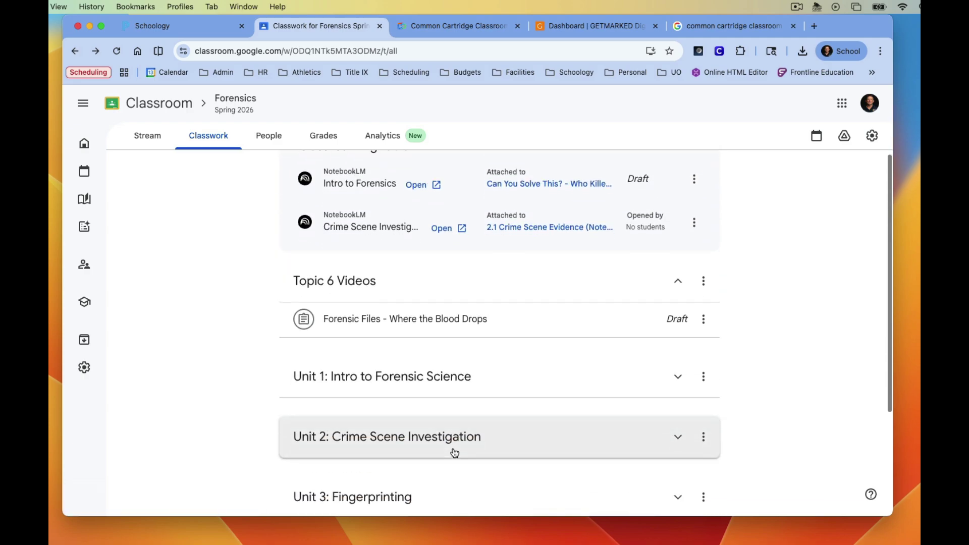
{"action": "scroll", "coordinate": [454, 452], "scroll_direction": "down", "scroll_amount": 5}
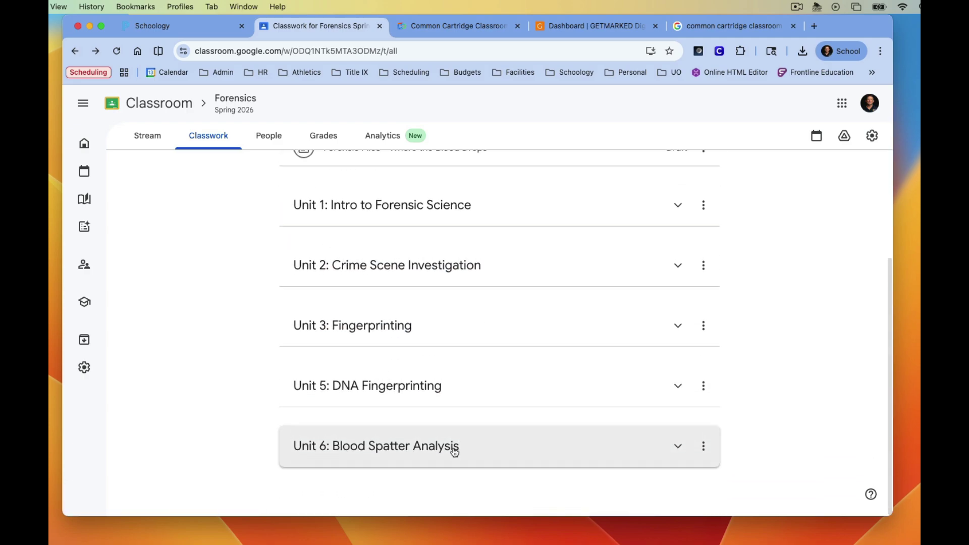
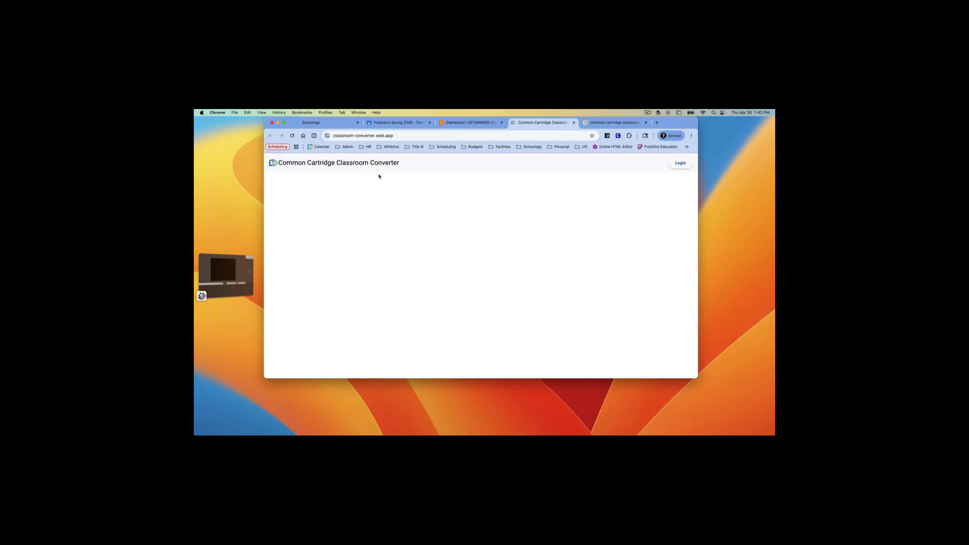
Switch to the Forensics Spring 2026 Google Classroom and view its stream page.
{"action": "left_click", "coordinate": [393, 125]}
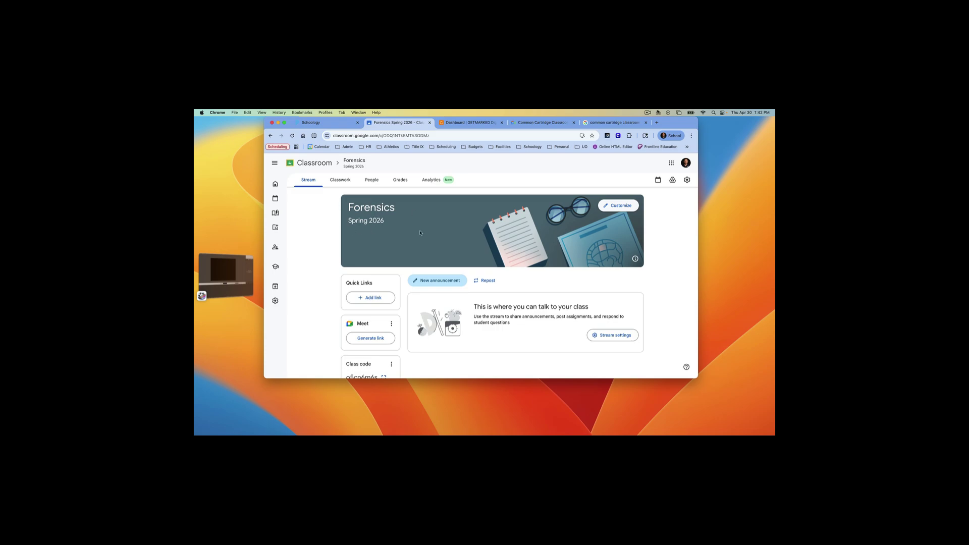
{"action": "scroll", "coordinate": [419, 228], "scroll_direction": "down", "scroll_amount": 1}
{"action": "scroll", "coordinate": [419, 228], "scroll_direction": "up", "scroll_amount": 1}
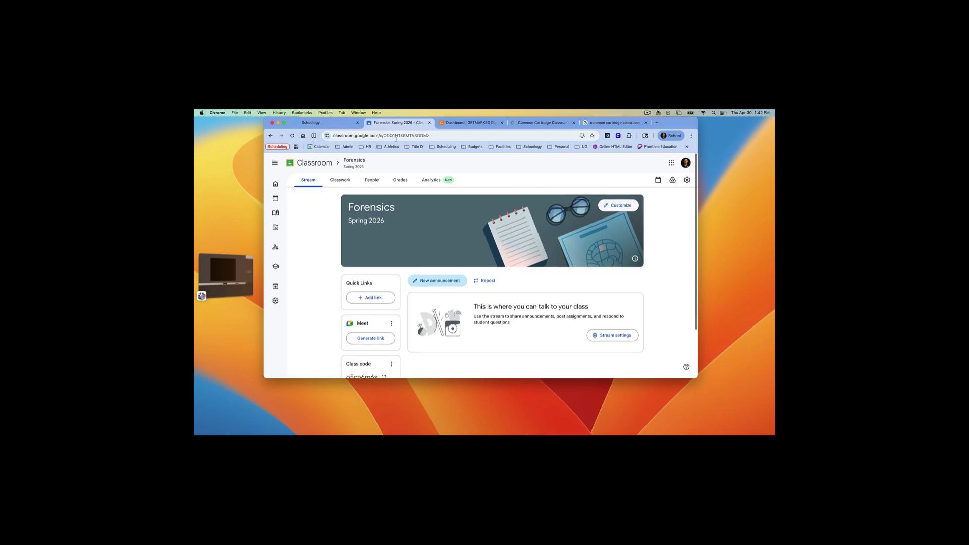
Switch to Schoology, open the Forensics folder in the Course Backups resources and locate the Blood and Blood Spatter folder.
{"action": "left_click", "coordinate": [319, 125]}
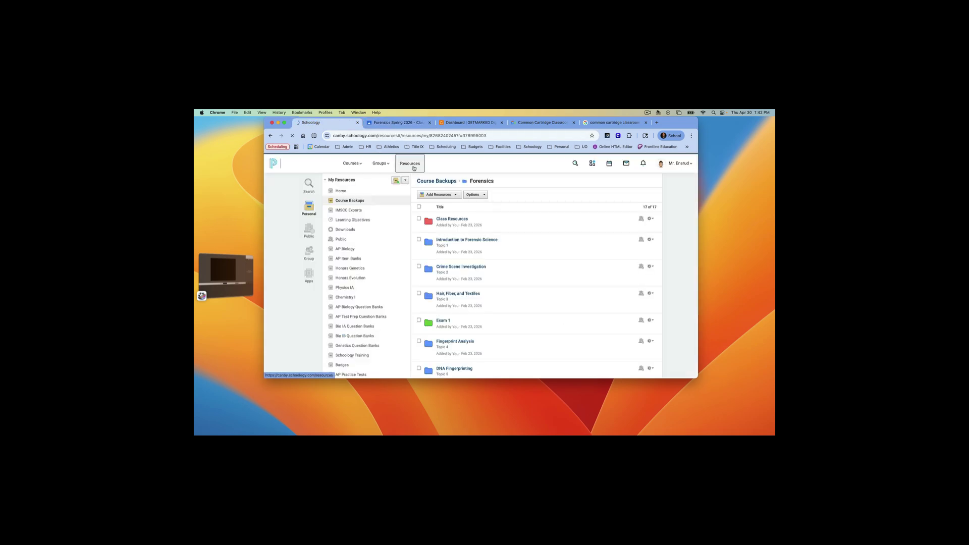
{"action": "left_click", "coordinate": [411, 165]}
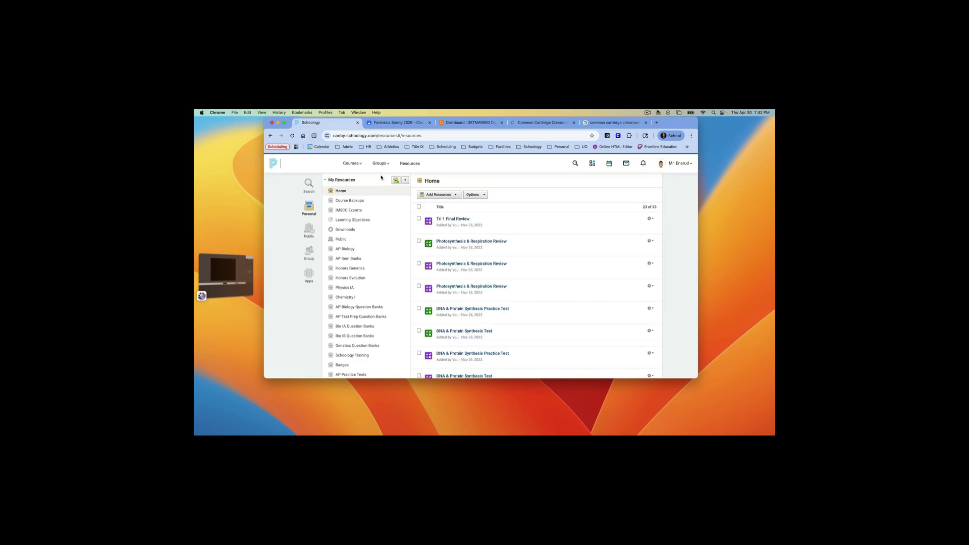
{"action": "left_click", "coordinate": [345, 202]}
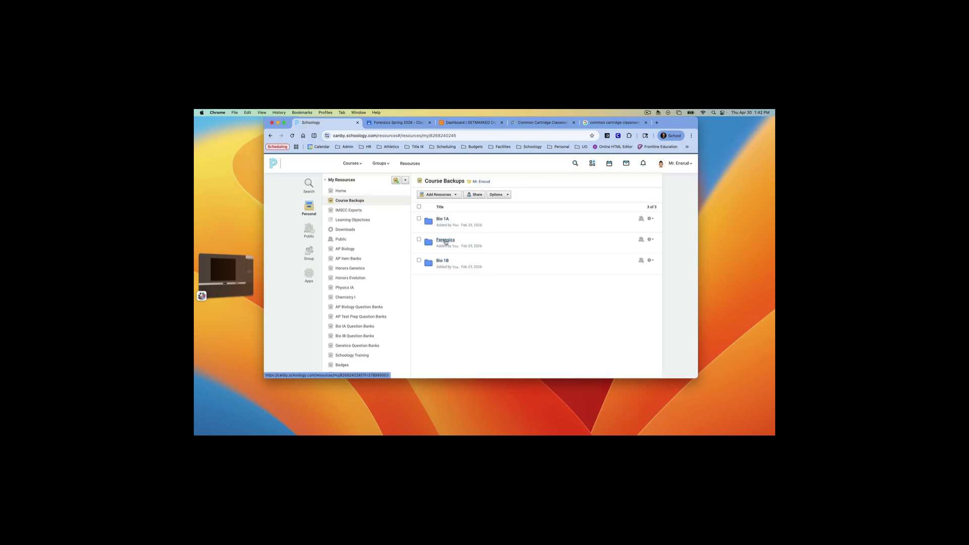
{"action": "left_click", "coordinate": [446, 241]}
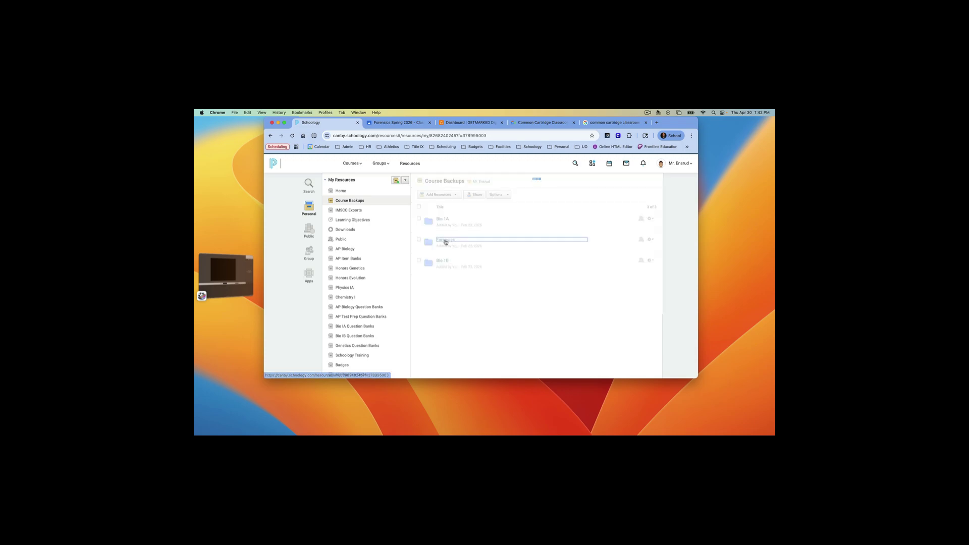
{"action": "scroll", "coordinate": [544, 312], "scroll_direction": "down", "scroll_amount": 2}
{"action": "scroll", "coordinate": [544, 312], "scroll_direction": "down", "scroll_amount": 1}
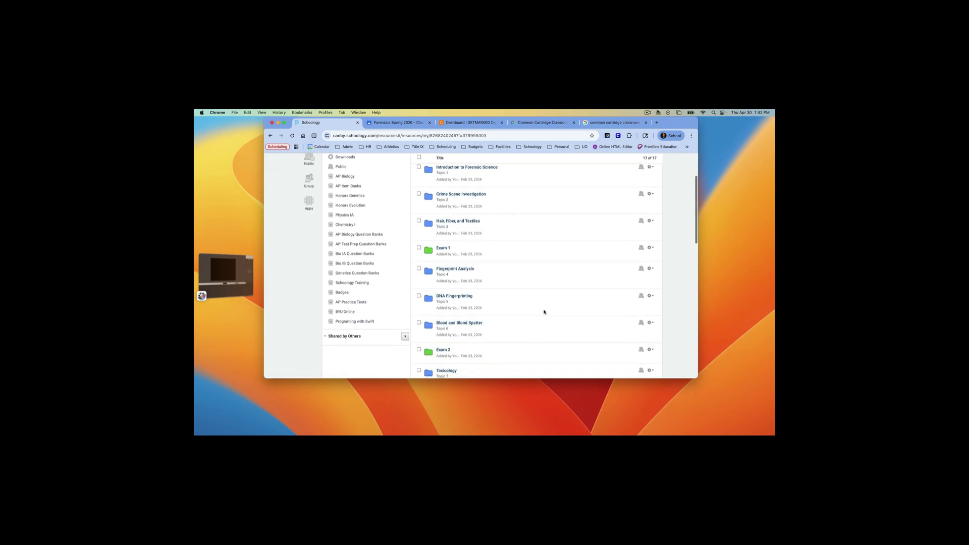
{"action": "scroll", "coordinate": [544, 312], "scroll_direction": "down", "scroll_amount": 1}
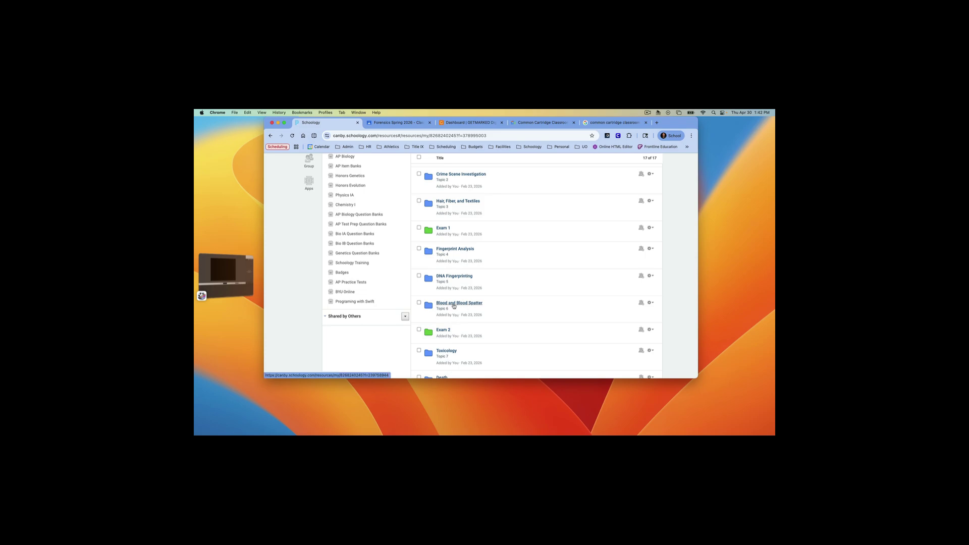
{"action": "scroll", "coordinate": [454, 306], "scroll_direction": "down", "scroll_amount": 1}
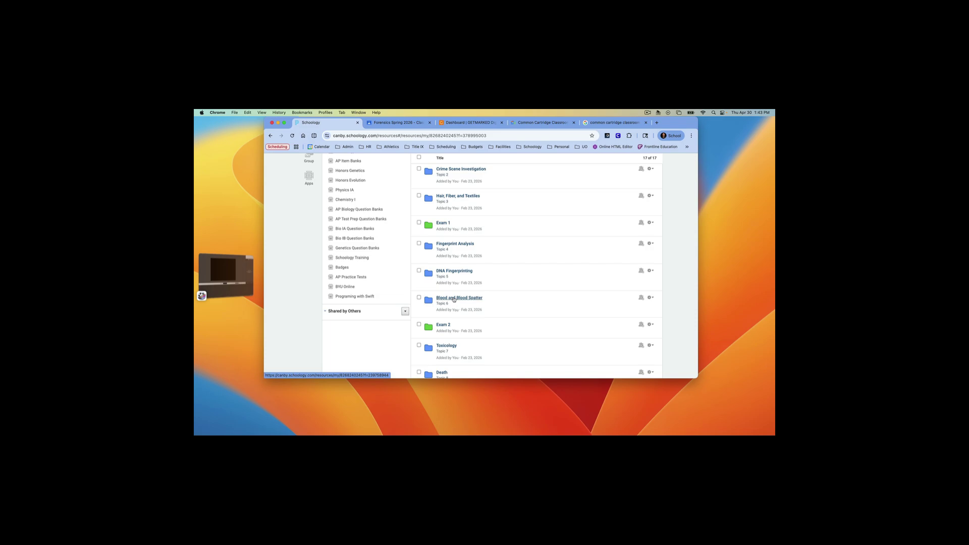
{"action": "scroll", "coordinate": [404, 227], "scroll_direction": "up", "scroll_amount": 4}
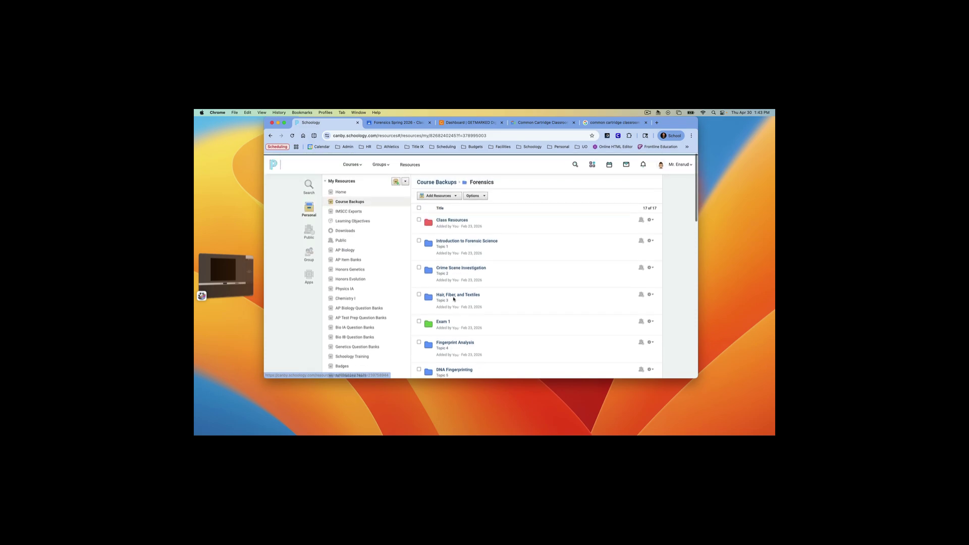
Export the Blood and Blood Spatter folder of the Course Backups collection as a Common Cartridge (IMSCC) file.
{"action": "left_click", "coordinate": [405, 182]}
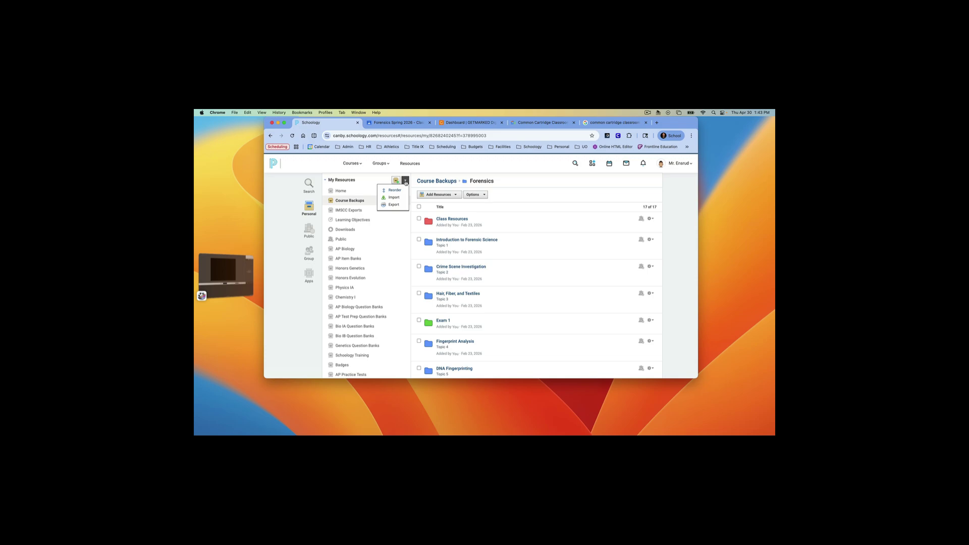
{"action": "left_click", "coordinate": [393, 205]}
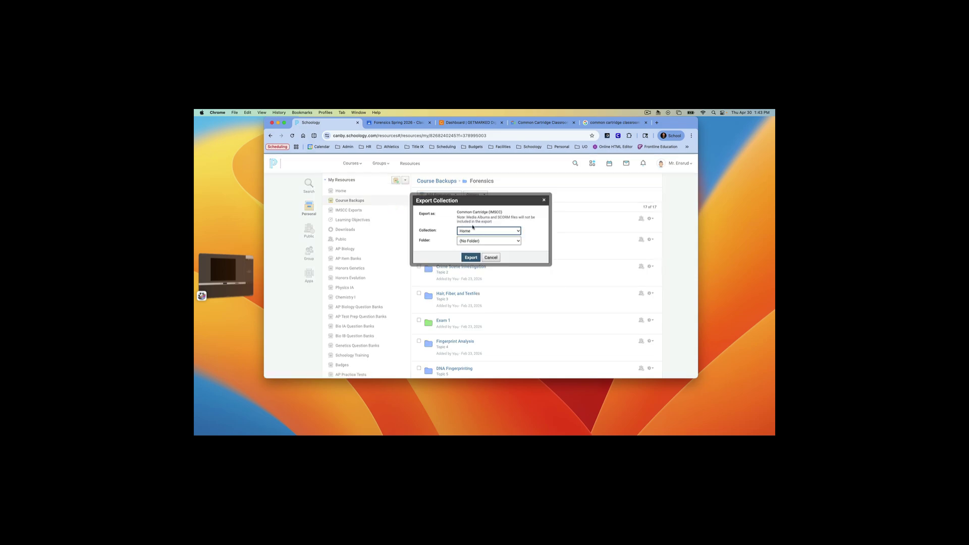
{"action": "left_click", "coordinate": [495, 233]}
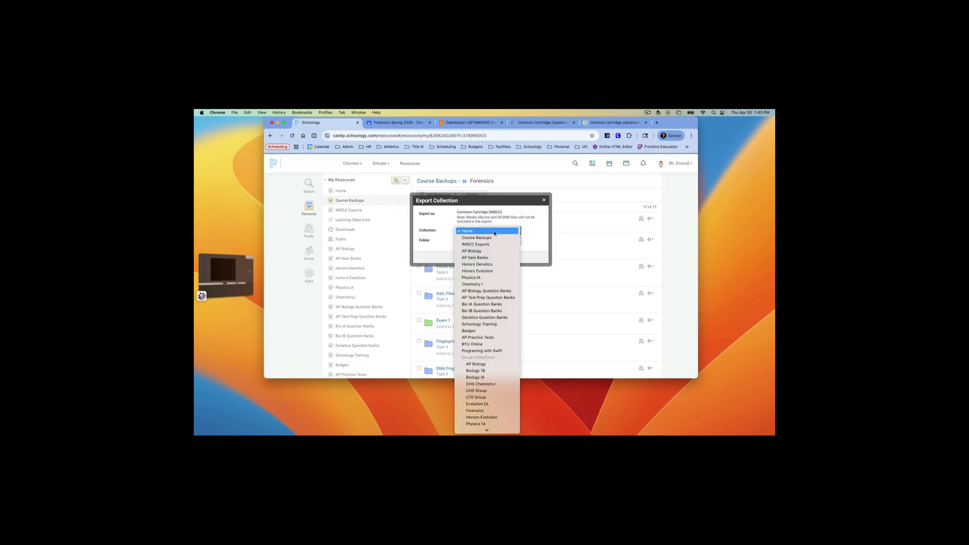
{"action": "left_click", "coordinate": [469, 239]}
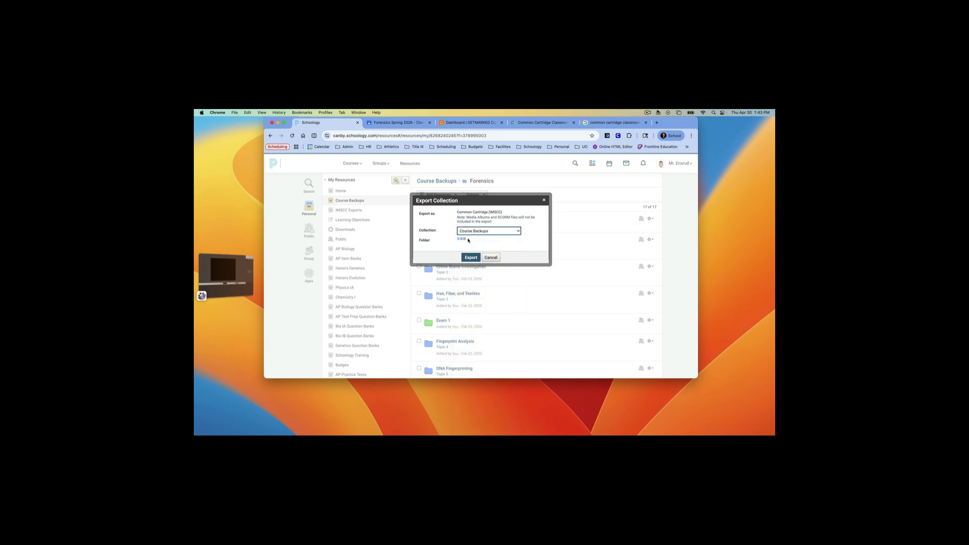
{"action": "left_click", "coordinate": [487, 241]}
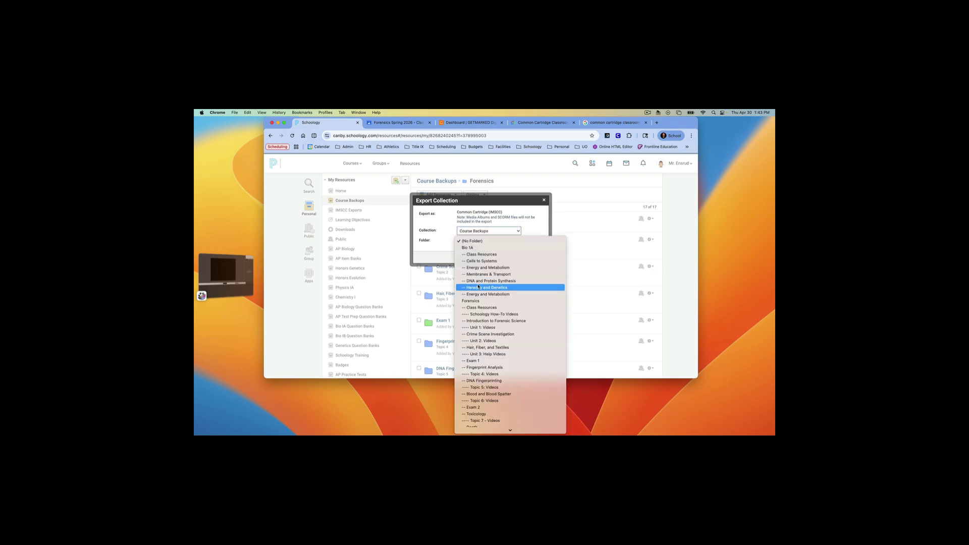
{"action": "scroll", "coordinate": [485, 283], "scroll_direction": "down", "scroll_amount": 5}
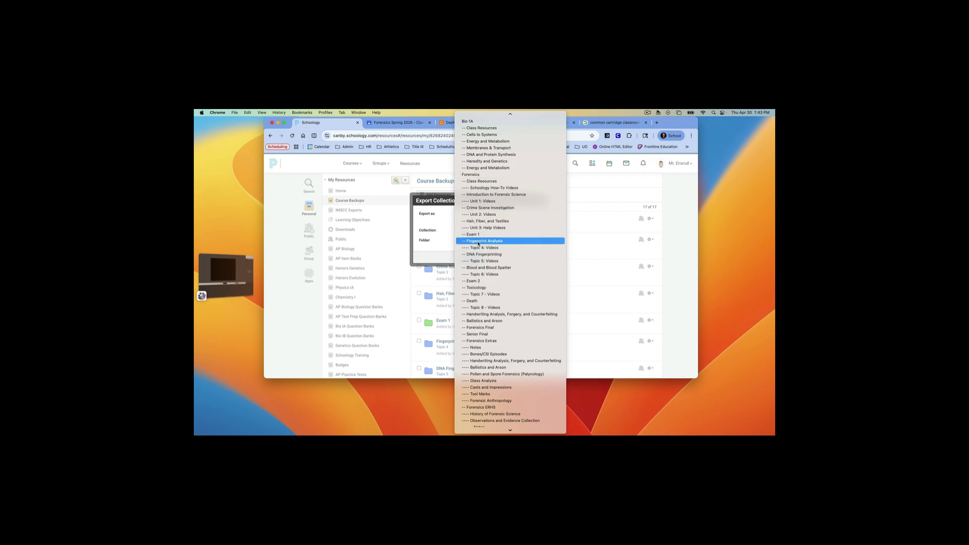
{"action": "left_click", "coordinate": [481, 268]}
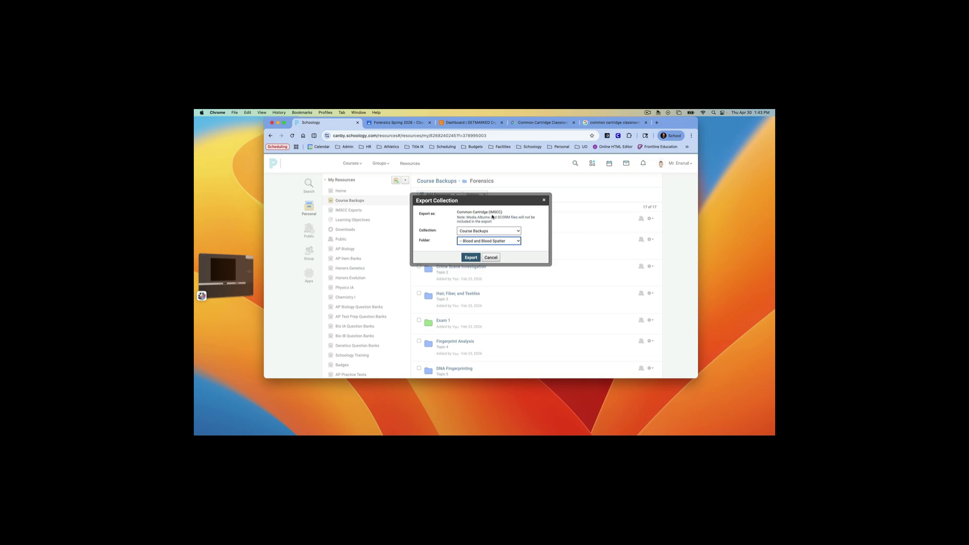
{"action": "left_click", "coordinate": [470, 258]}
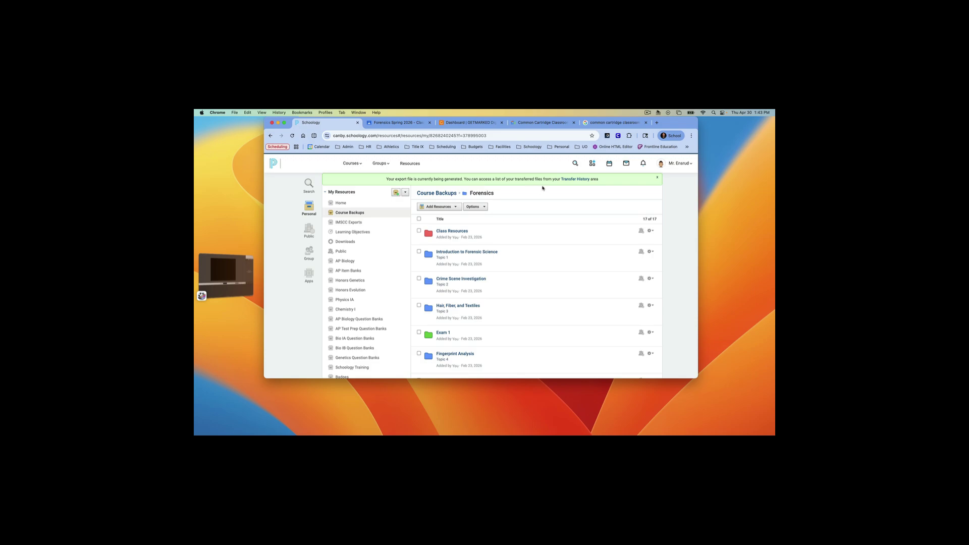
Download Course-Backups-Blood-and-Blood-Spatter.imscc from the refreshed transfer history and close that page.
{"action": "left_click", "coordinate": [578, 179]}
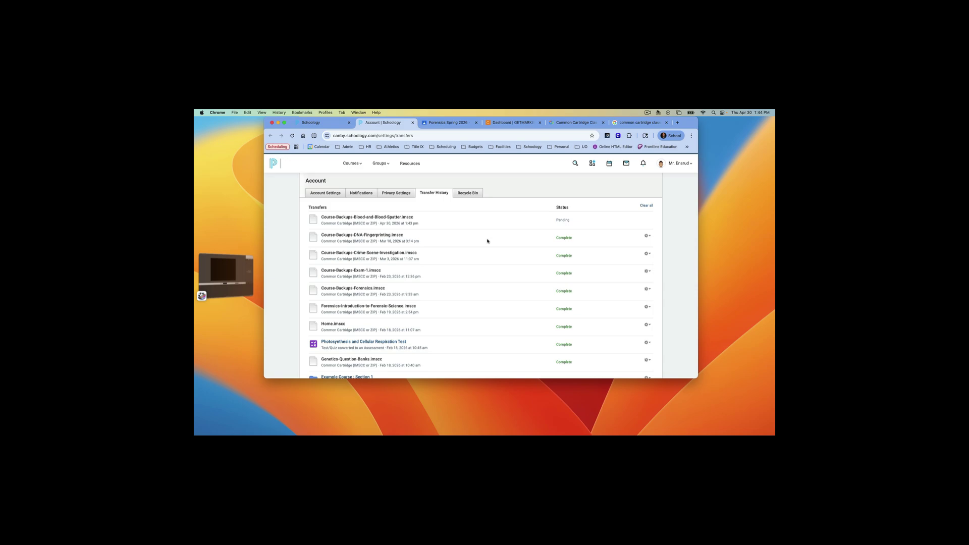
{"action": "left_click", "coordinate": [292, 137]}
{"action": "left_click", "coordinate": [647, 219]}
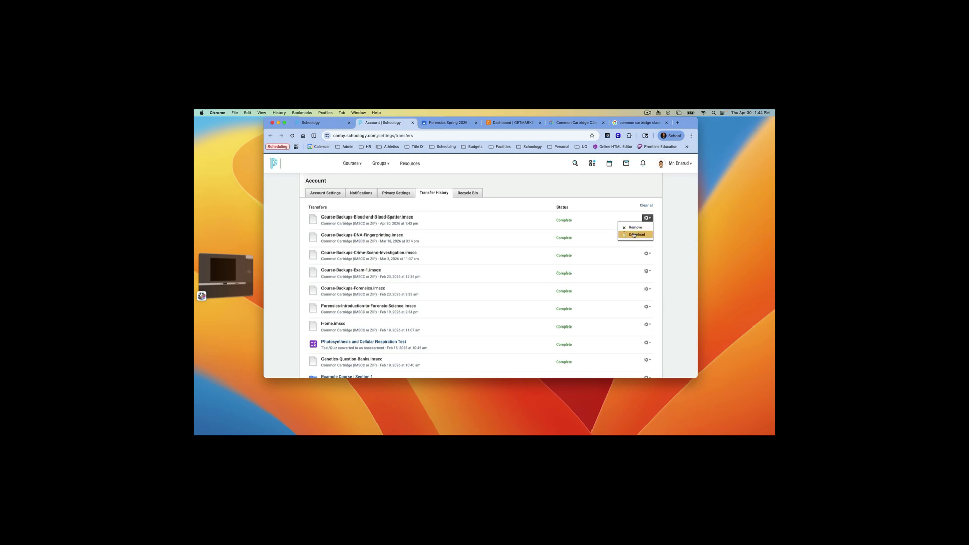
{"action": "left_click", "coordinate": [629, 236]}
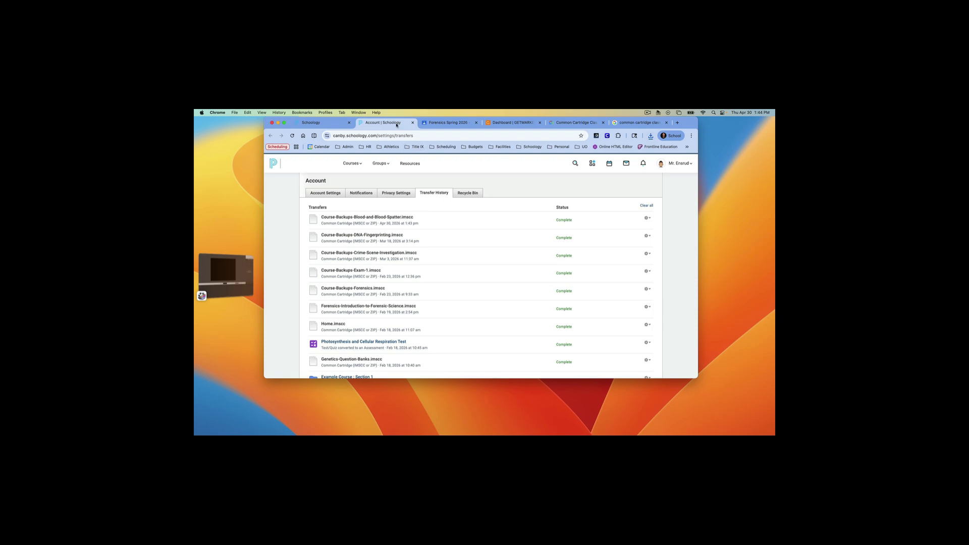
{"action": "key", "text": "super+w"}
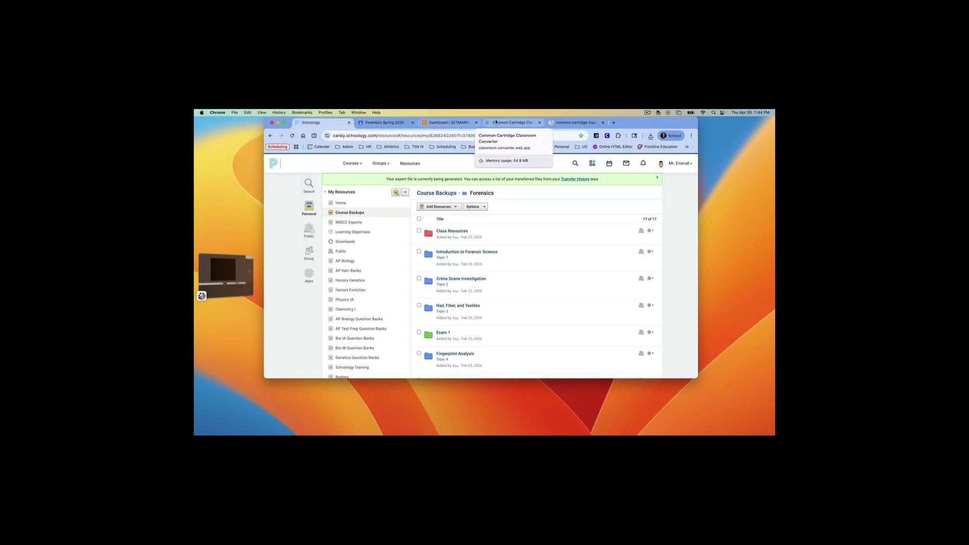
Log in to the Common Cartridge Classroom Converter, then upload and convert Course-Backups-Blood-and-Blood-Spatter.imscc from Downloads.
{"action": "left_click_drag", "start_coordinate": [500, 123], "coordinate": [439, 124]}
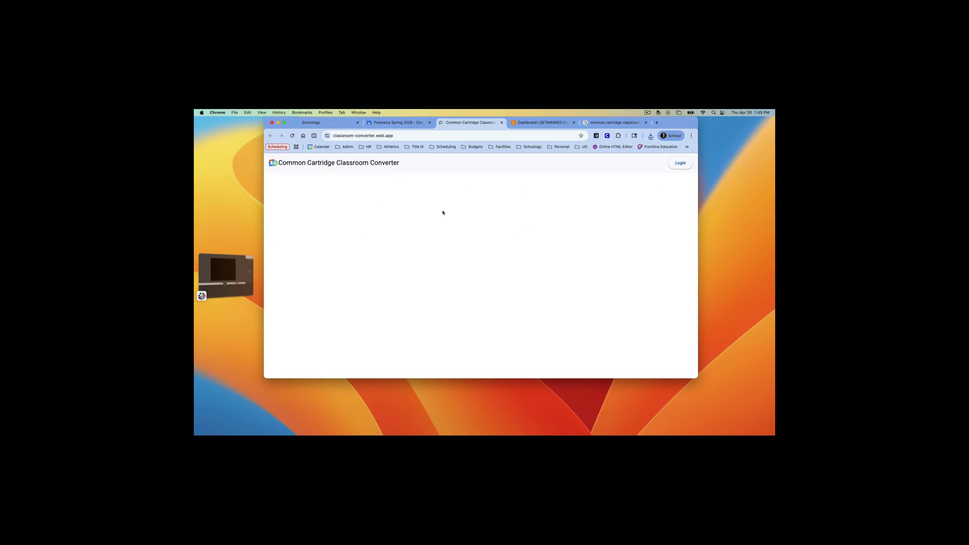
{"action": "left_click", "coordinate": [680, 164]}
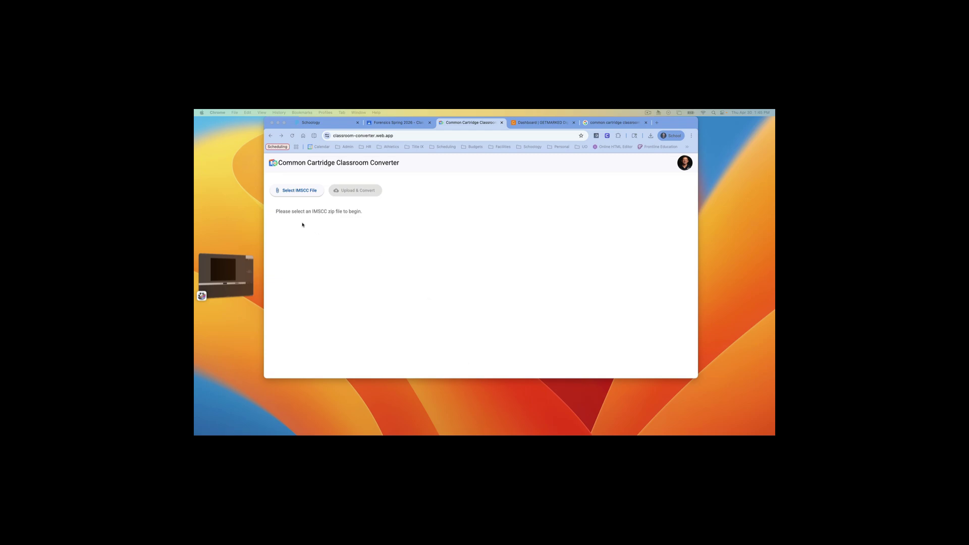
{"action": "left_click", "coordinate": [295, 195]}
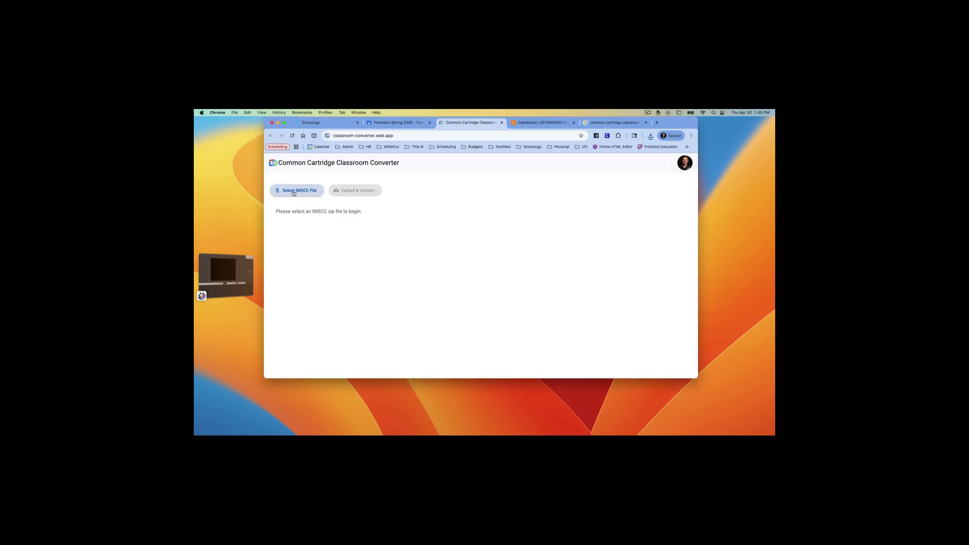
{"action": "left_click", "coordinate": [294, 193]}
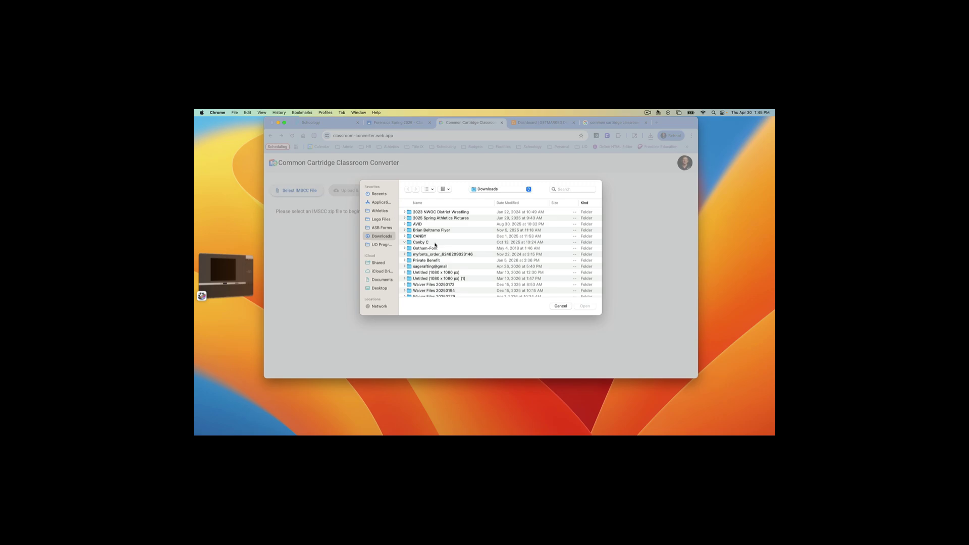
{"action": "left_click", "coordinate": [517, 204]}
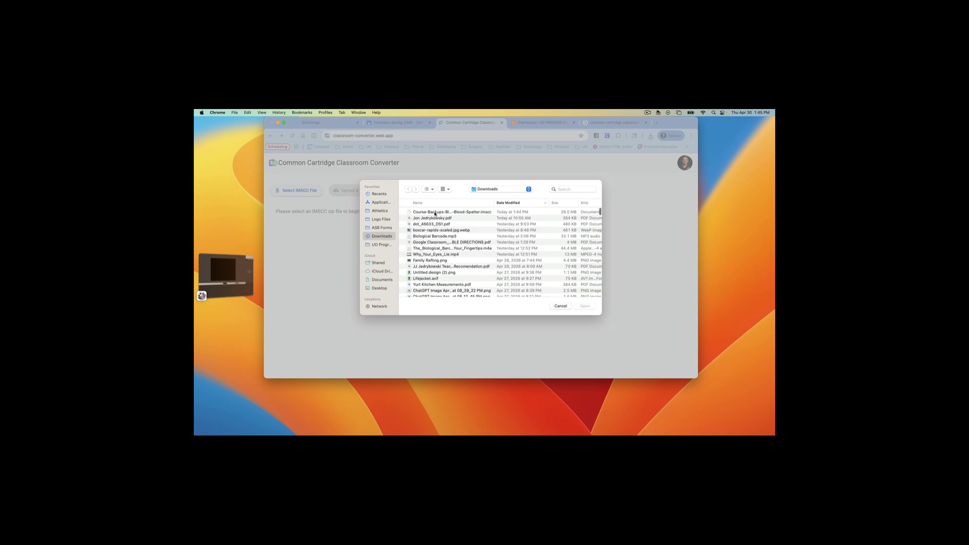
{"action": "left_click", "coordinate": [414, 214]}
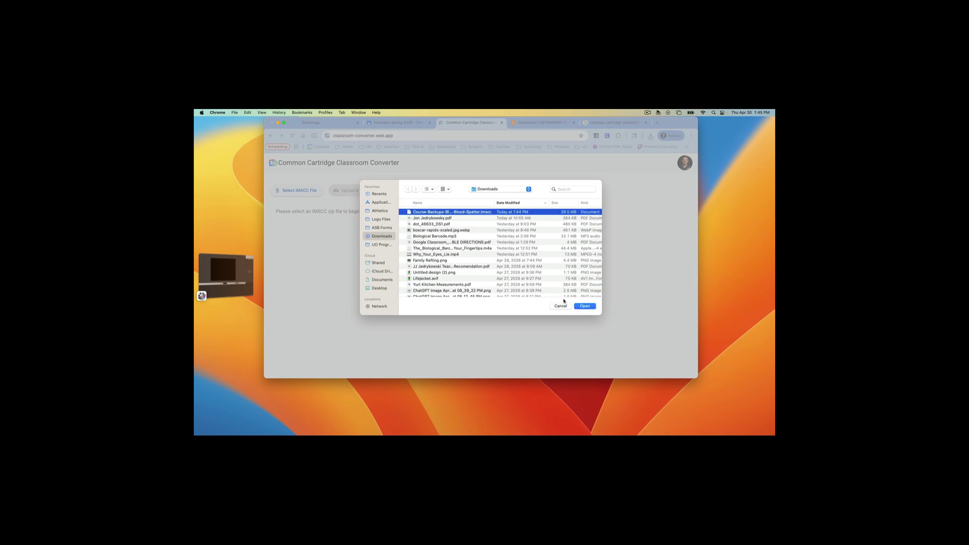
{"action": "left_click", "coordinate": [586, 307]}
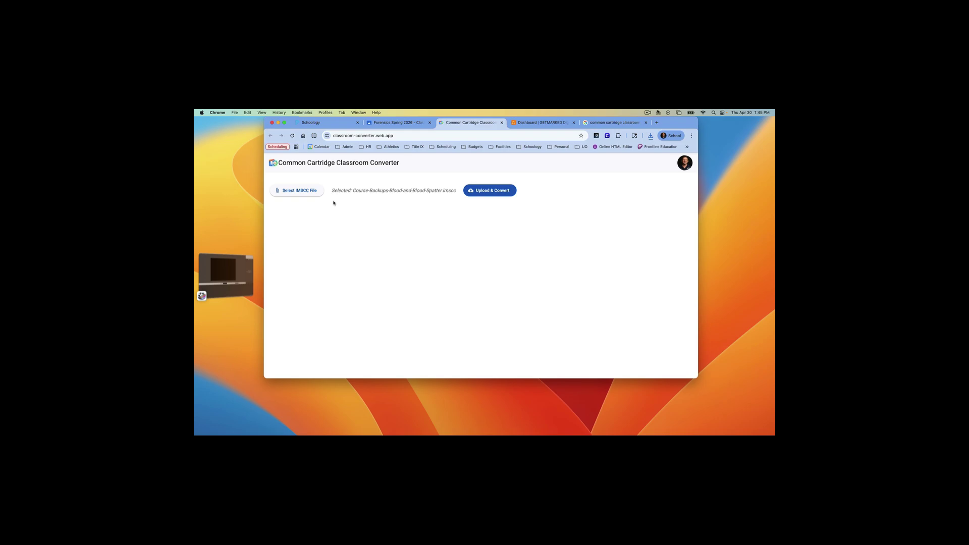
{"action": "left_click", "coordinate": [486, 193]}
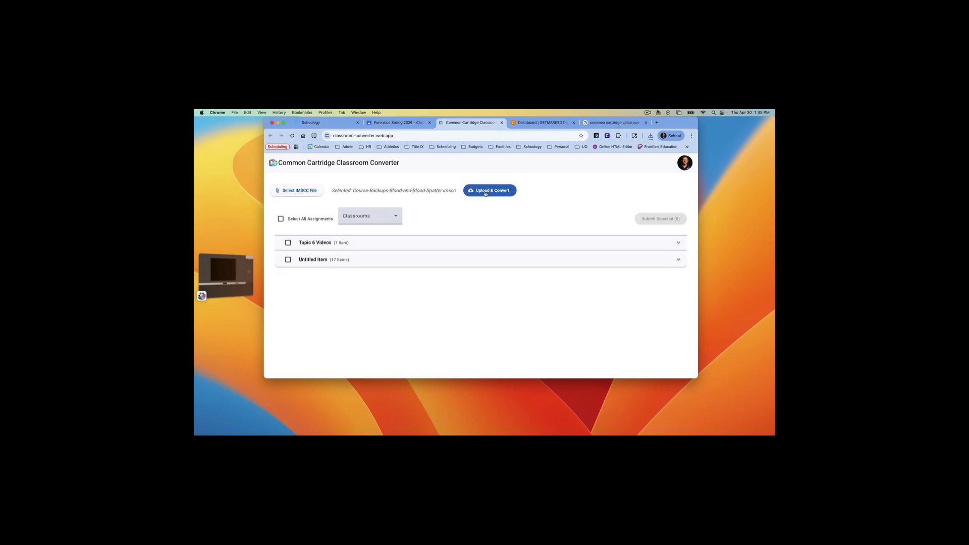
Choose Forensics as the destination classroom for the converted assignments.
{"action": "left_click", "coordinate": [397, 220]}
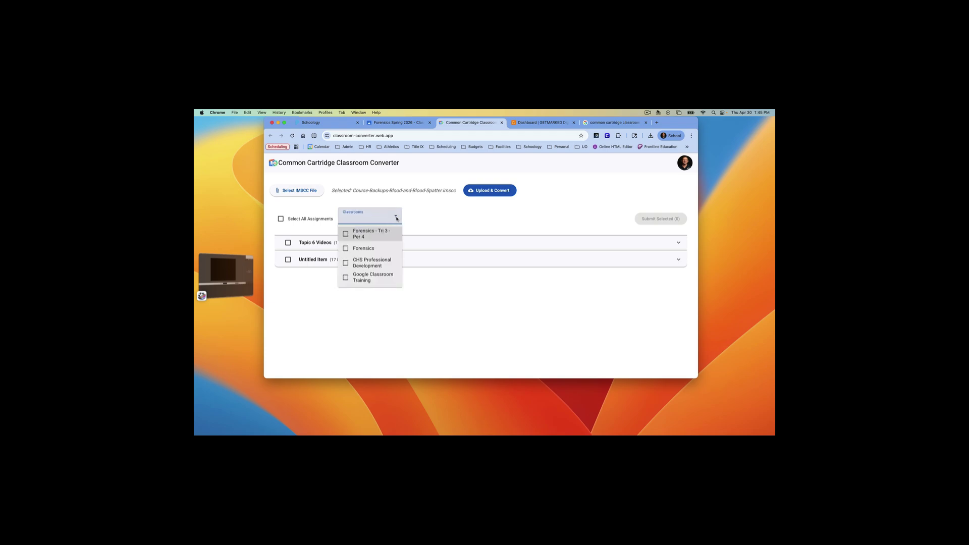
{"action": "left_click", "coordinate": [346, 250]}
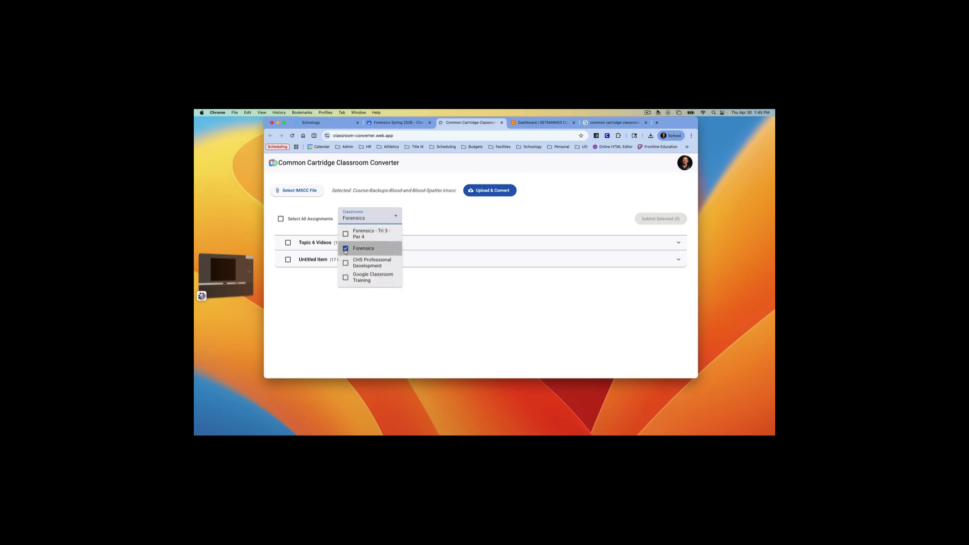
{"action": "left_click", "coordinate": [434, 214]}
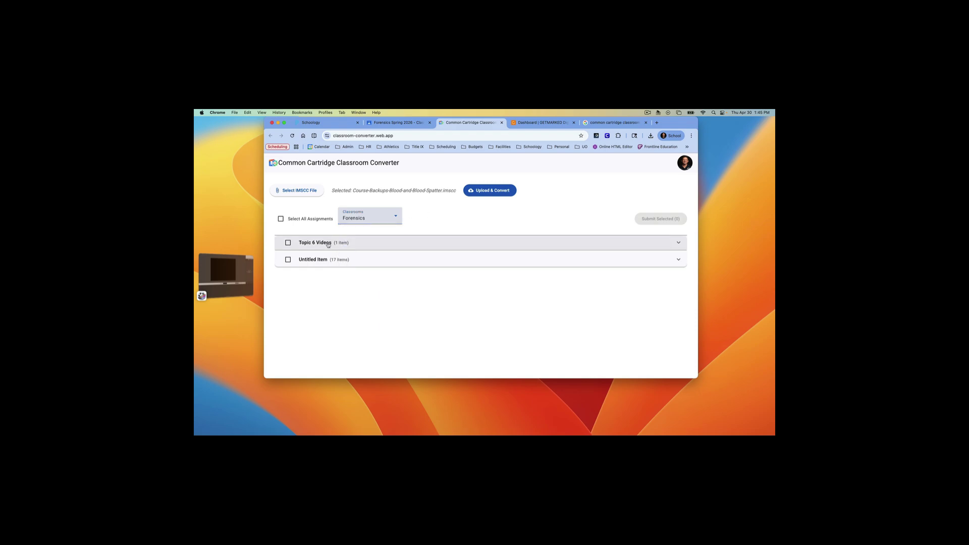
Expand the Topic 6 Videos and Untitled Item groups and look through their converted assignments.
{"action": "left_click", "coordinate": [309, 247]}
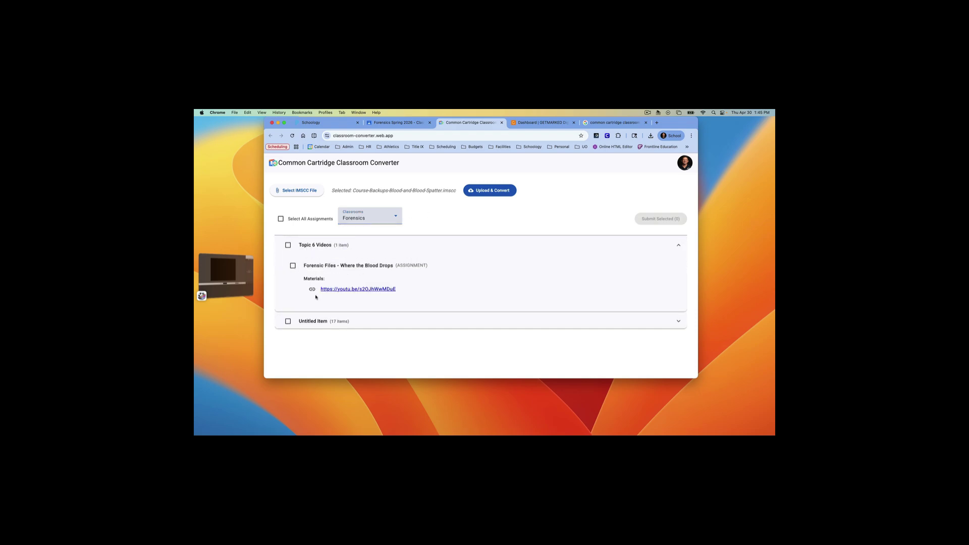
{"action": "scroll", "coordinate": [316, 282], "scroll_direction": "down", "scroll_amount": 2}
{"action": "left_click", "coordinate": [317, 286]}
{"action": "scroll", "coordinate": [316, 291], "scroll_direction": "down", "scroll_amount": 8}
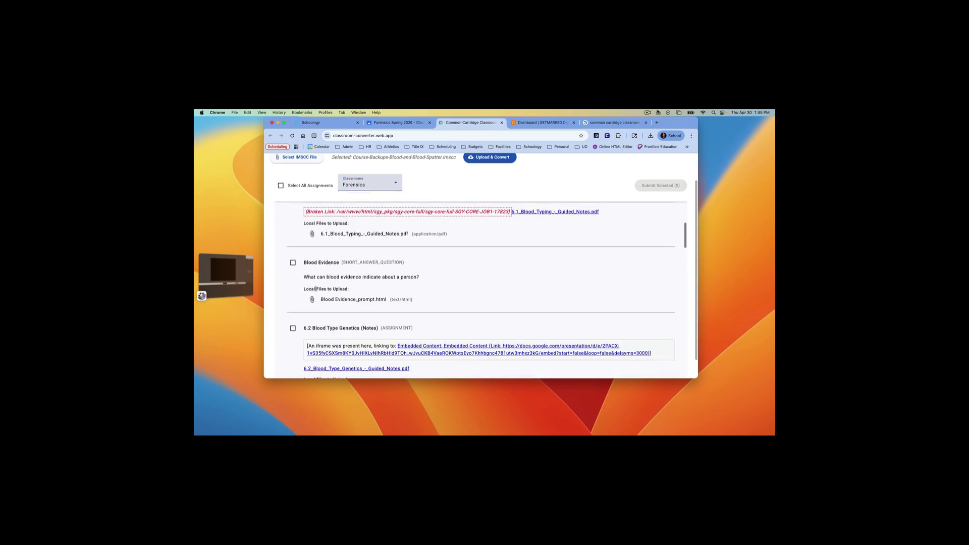
{"action": "scroll", "coordinate": [315, 291], "scroll_direction": "up", "scroll_amount": 9}
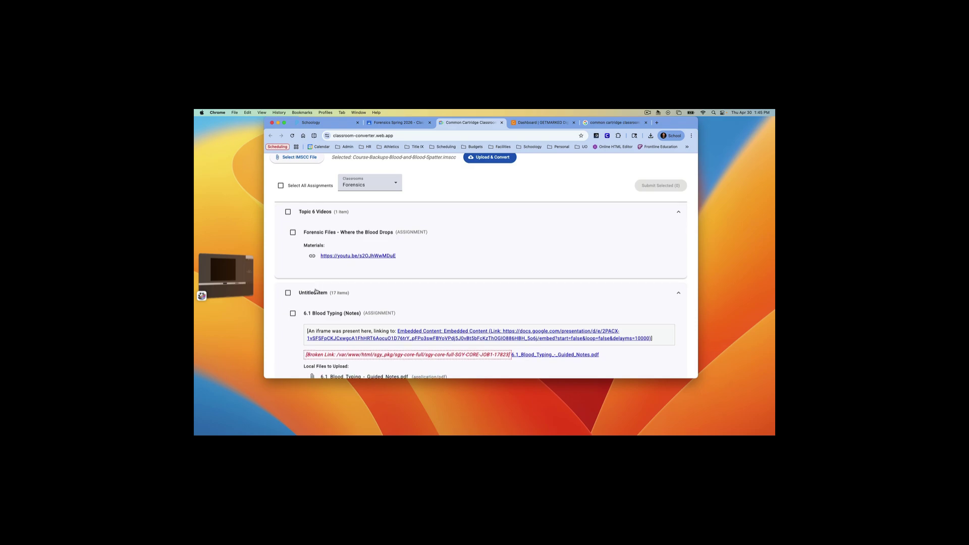
Select all assignments, review the selected list and submit it to the Forensics classroom.
{"action": "left_click", "coordinate": [281, 186]}
{"action": "scroll", "coordinate": [447, 288], "scroll_direction": "down", "scroll_amount": 10}
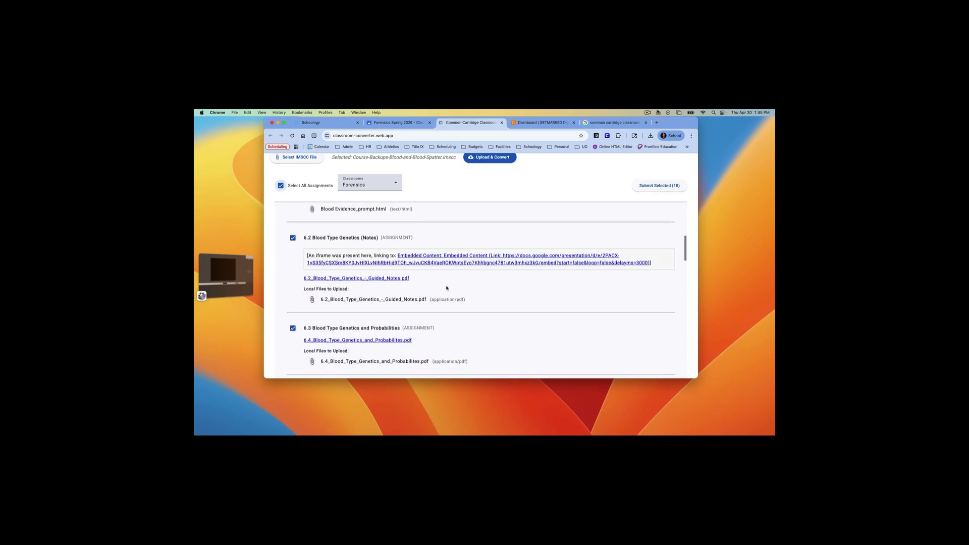
{"action": "scroll", "coordinate": [447, 288], "scroll_direction": "down", "scroll_amount": 15}
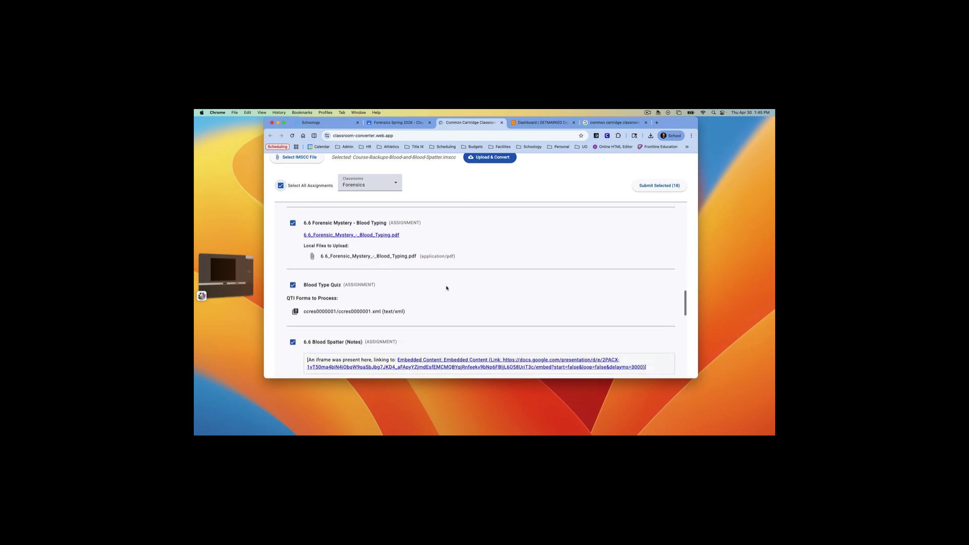
{"action": "scroll", "coordinate": [447, 289], "scroll_direction": "down", "scroll_amount": 8}
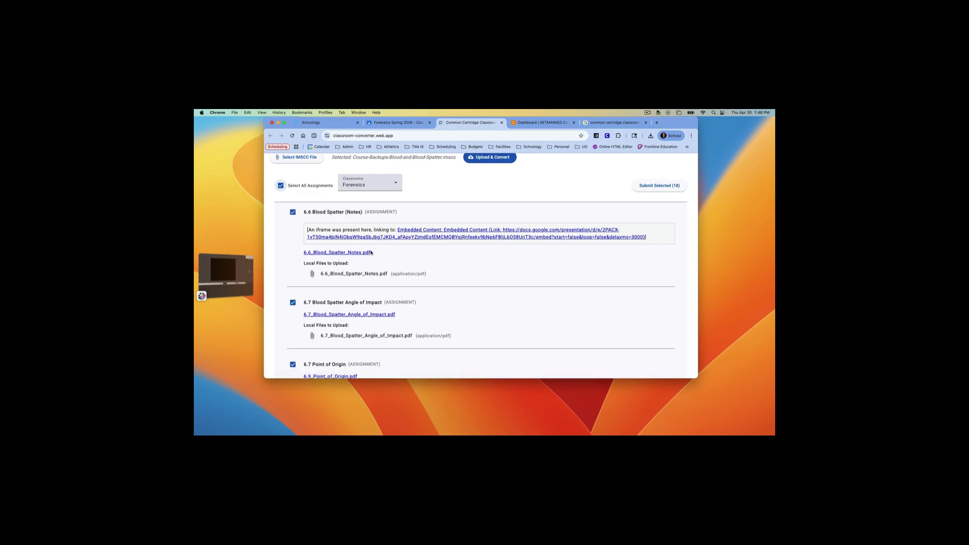
{"action": "scroll", "coordinate": [394, 300], "scroll_direction": "down", "scroll_amount": 5}
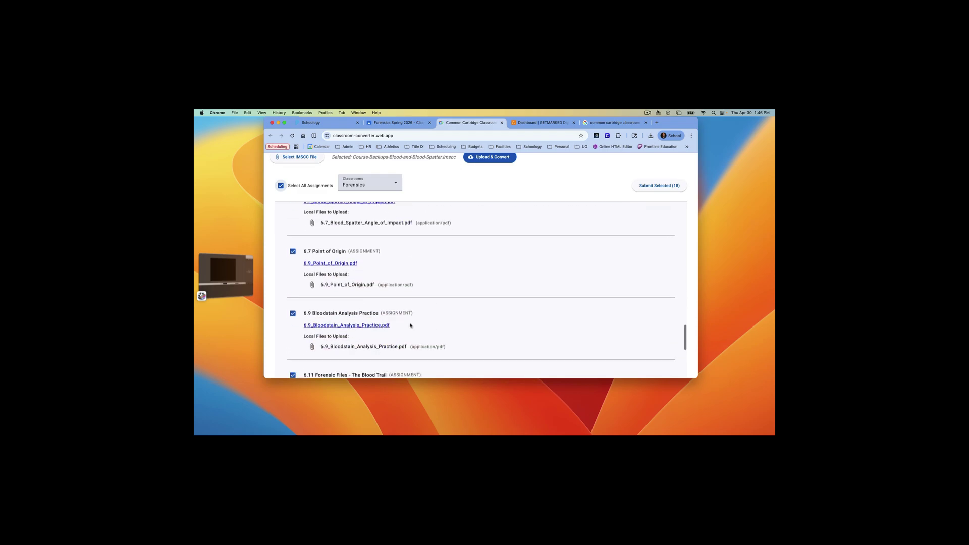
{"action": "scroll", "coordinate": [410, 325], "scroll_direction": "down", "scroll_amount": 4}
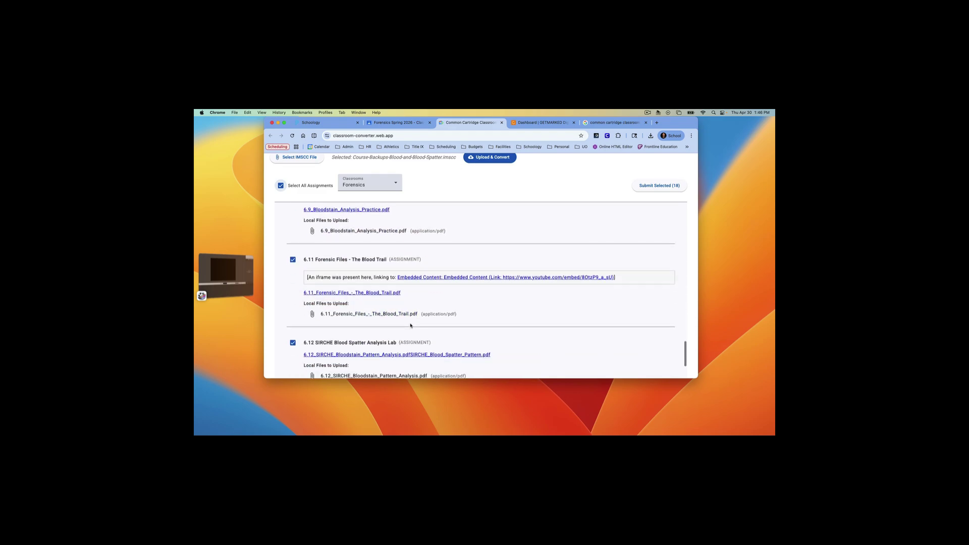
{"action": "scroll", "coordinate": [411, 326], "scroll_direction": "up", "scroll_amount": 10}
{"action": "scroll", "coordinate": [411, 323], "scroll_direction": "up", "scroll_amount": 10}
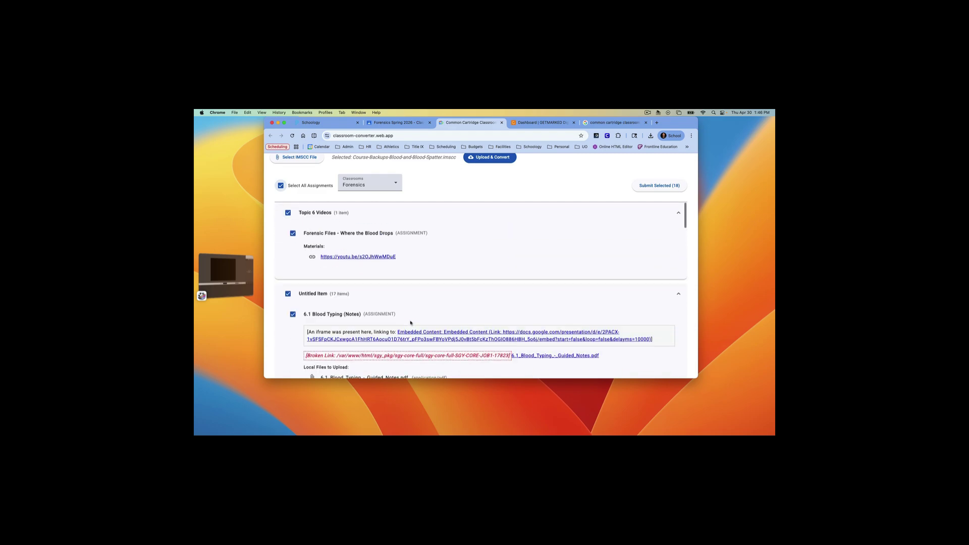
{"action": "left_click", "coordinate": [655, 187]}
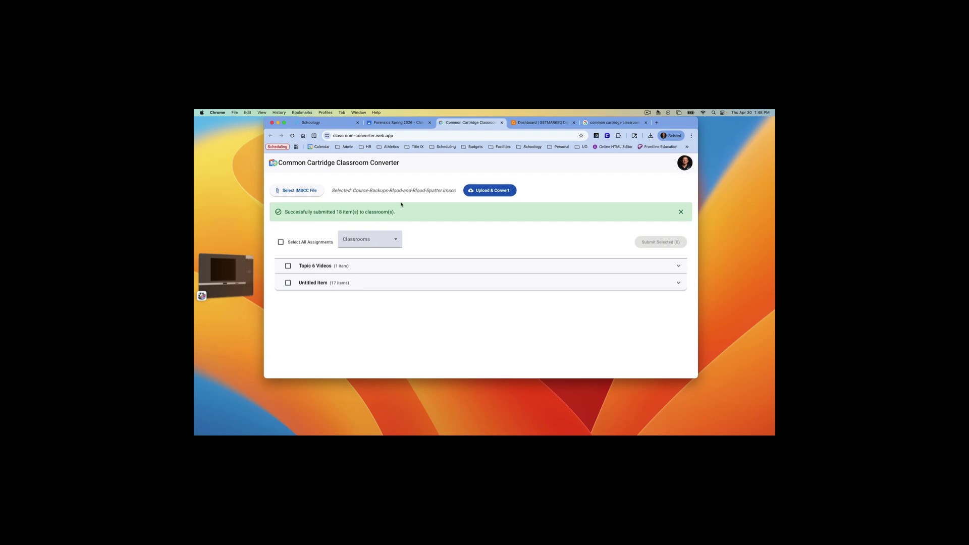
Switch to the Forensics Google Classroom and look through the imported drafts on its classwork page.
{"action": "left_click", "coordinate": [391, 125]}
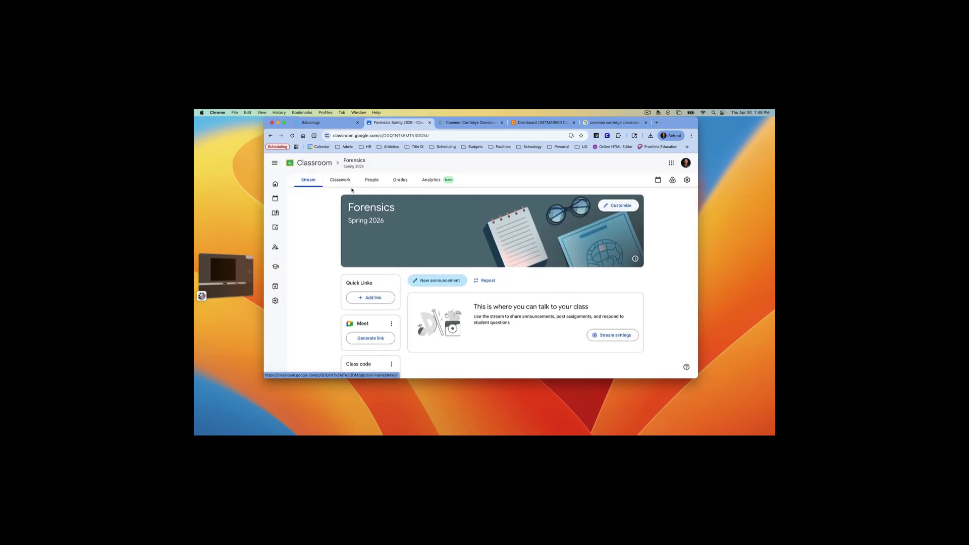
{"action": "left_click", "coordinate": [337, 181]}
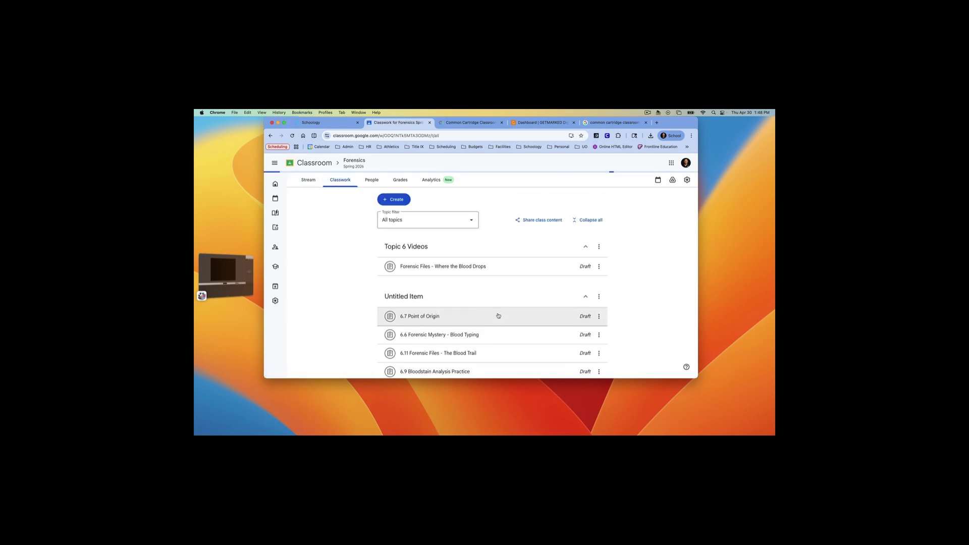
{"action": "scroll", "coordinate": [498, 316], "scroll_direction": "down", "scroll_amount": 2}
{"action": "scroll", "coordinate": [498, 316], "scroll_direction": "down", "scroll_amount": 10}
{"action": "scroll", "coordinate": [499, 316], "scroll_direction": "down", "scroll_amount": 8}
{"action": "scroll", "coordinate": [498, 316], "scroll_direction": "up", "scroll_amount": 7}
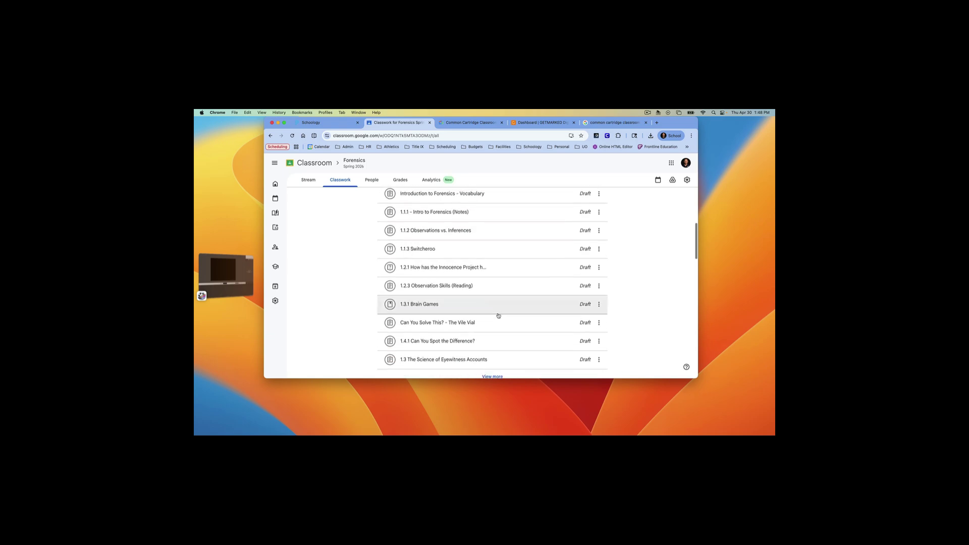
Collapse the Unit 1, Unit 2, Unit 3 and Unit 5 topics in the Forensics classwork.
{"action": "left_click", "coordinate": [508, 234]}
{"action": "left_click", "coordinate": [502, 238]}
{"action": "scroll", "coordinate": [492, 237], "scroll_direction": "down", "scroll_amount": 2}
{"action": "left_click", "coordinate": [485, 224]}
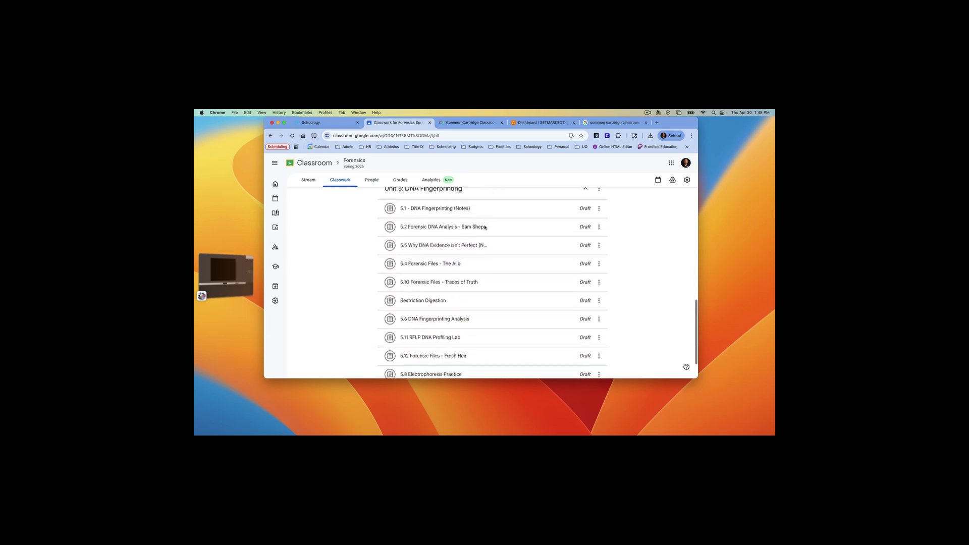
{"action": "scroll", "coordinate": [484, 229], "scroll_direction": "up", "scroll_amount": 1}
{"action": "left_click", "coordinate": [485, 225]}
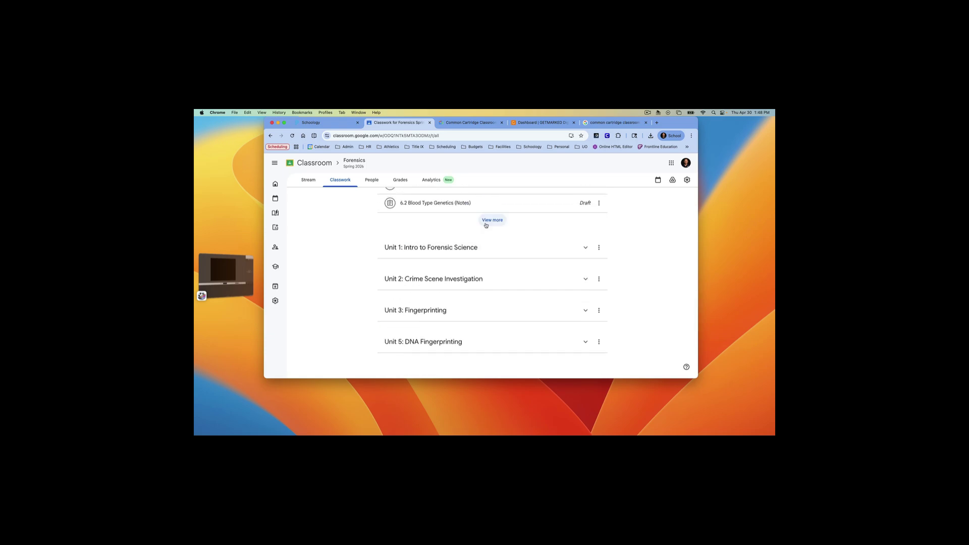
Examine how the imported Topic 6 Videos and Untitled Item topics are placed relative to the existing unit topics.
{"action": "scroll", "coordinate": [488, 264], "scroll_direction": "up", "scroll_amount": 10}
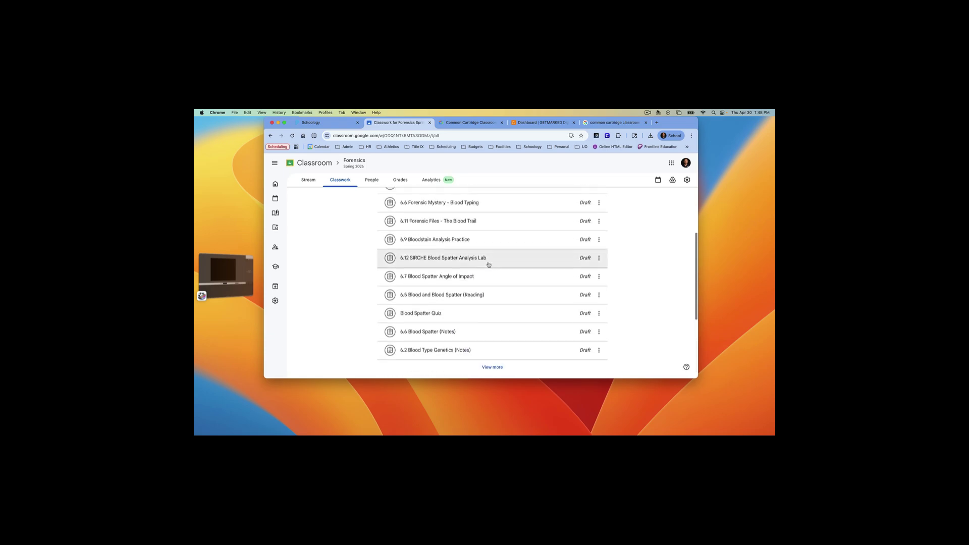
{"action": "scroll", "coordinate": [488, 264], "scroll_direction": "up", "scroll_amount": 1}
{"action": "scroll", "coordinate": [488, 272], "scroll_direction": "up", "scroll_amount": 3}
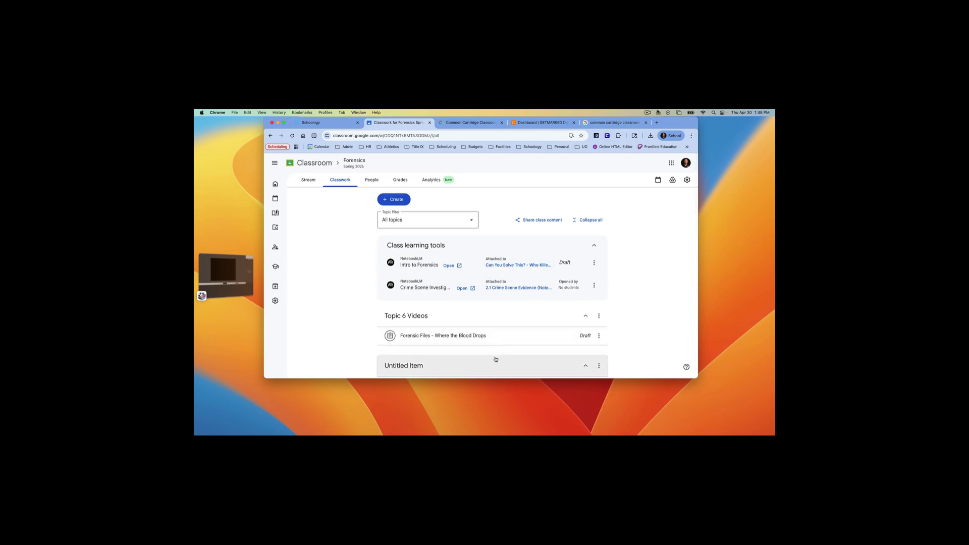
{"action": "scroll", "coordinate": [487, 322], "scroll_direction": "down", "scroll_amount": 15}
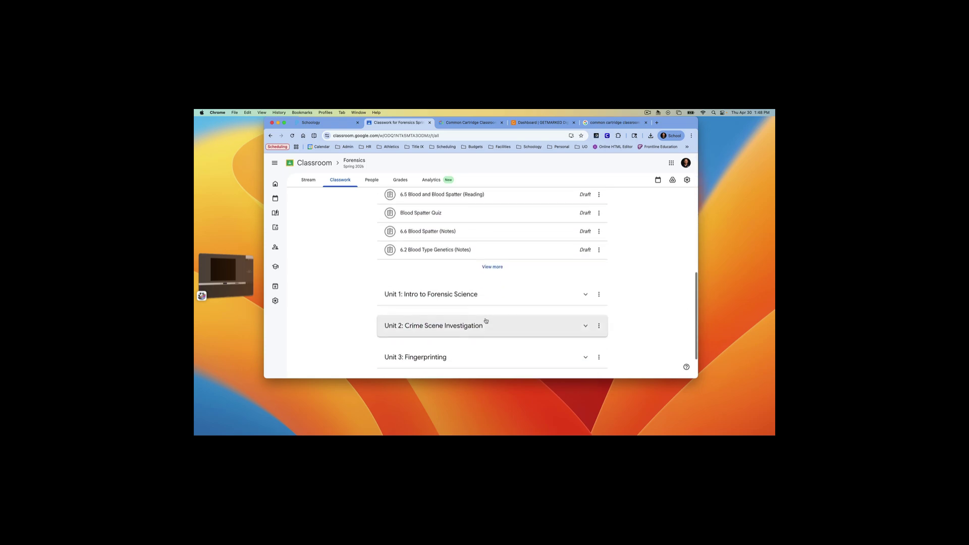
{"action": "scroll", "coordinate": [483, 327], "scroll_direction": "up", "scroll_amount": 4}
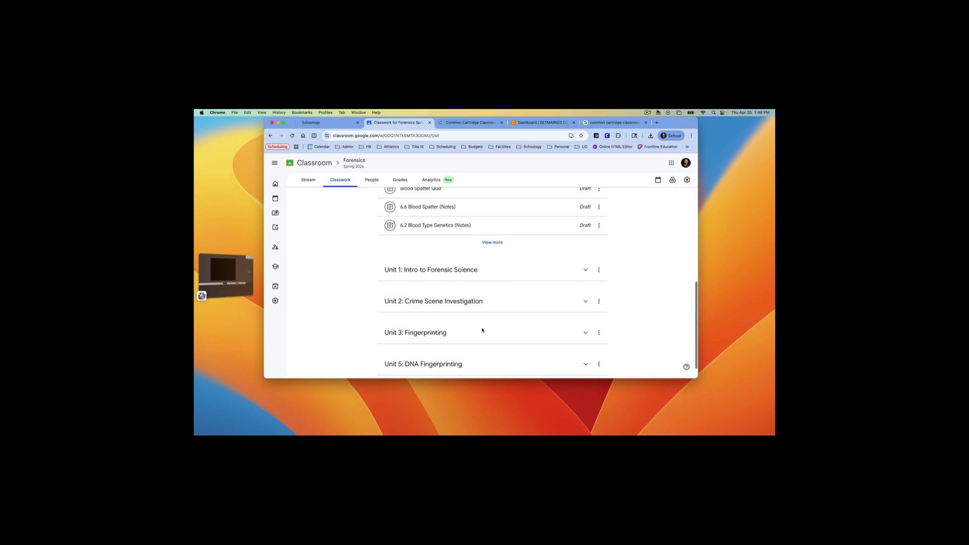
{"action": "scroll", "coordinate": [482, 330], "scroll_direction": "down", "scroll_amount": 4}
{"action": "scroll", "coordinate": [482, 330], "scroll_direction": "up", "scroll_amount": 8}
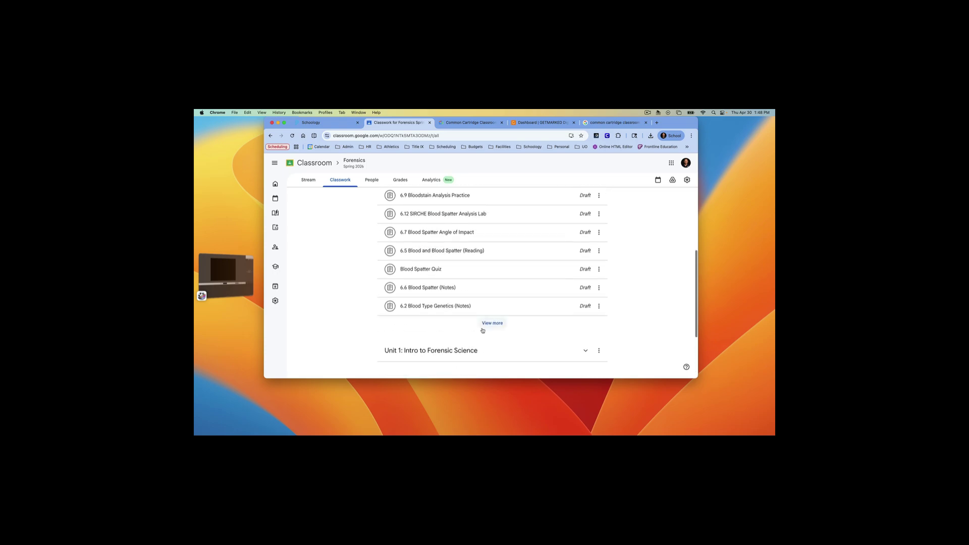
{"action": "scroll", "coordinate": [483, 330], "scroll_direction": "up", "scroll_amount": 2}
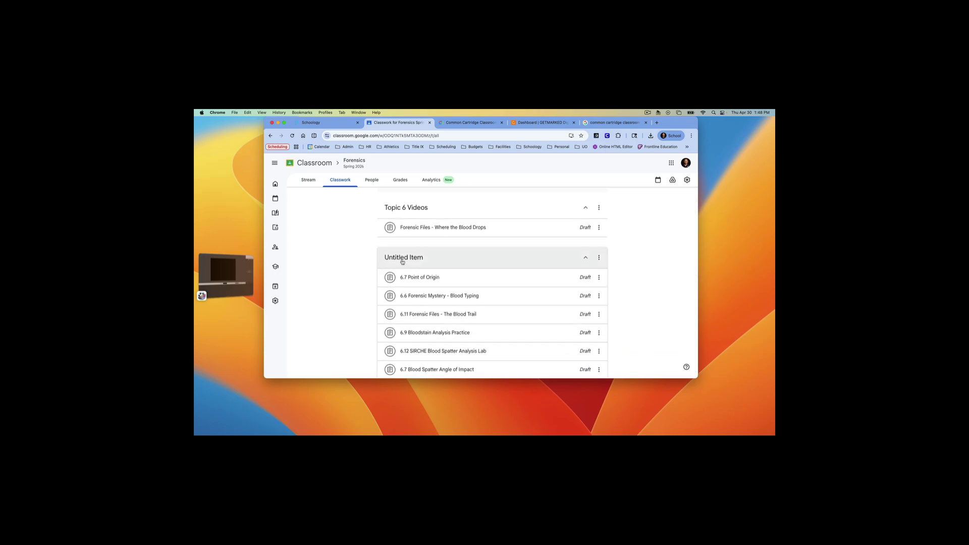
Rename the Untitled Item topic as "Unit 6: Blood Spatter Analysis".
{"action": "left_click", "coordinate": [599, 258]}
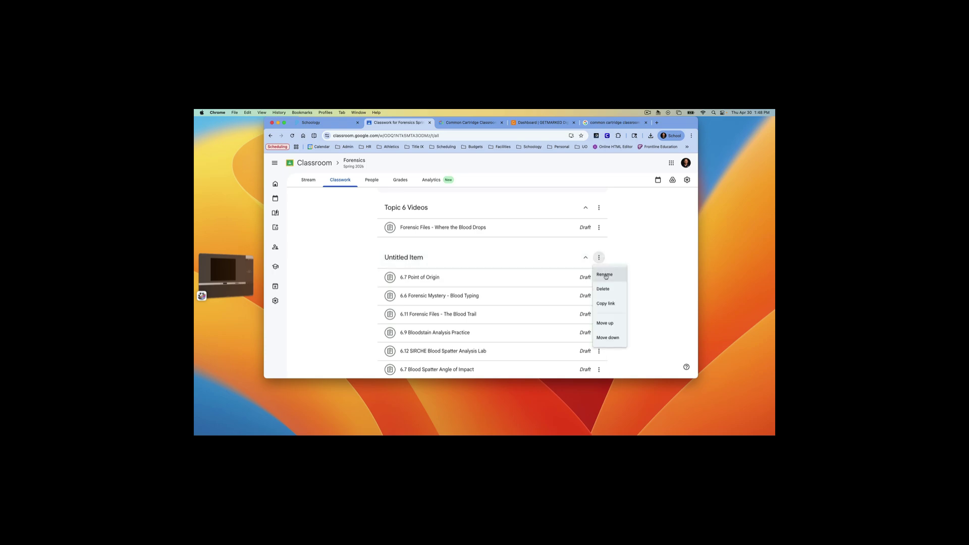
{"action": "left_click", "coordinate": [605, 275]}
{"action": "left_click_drag", "start_coordinate": [492, 264], "coordinate": [437, 266]}
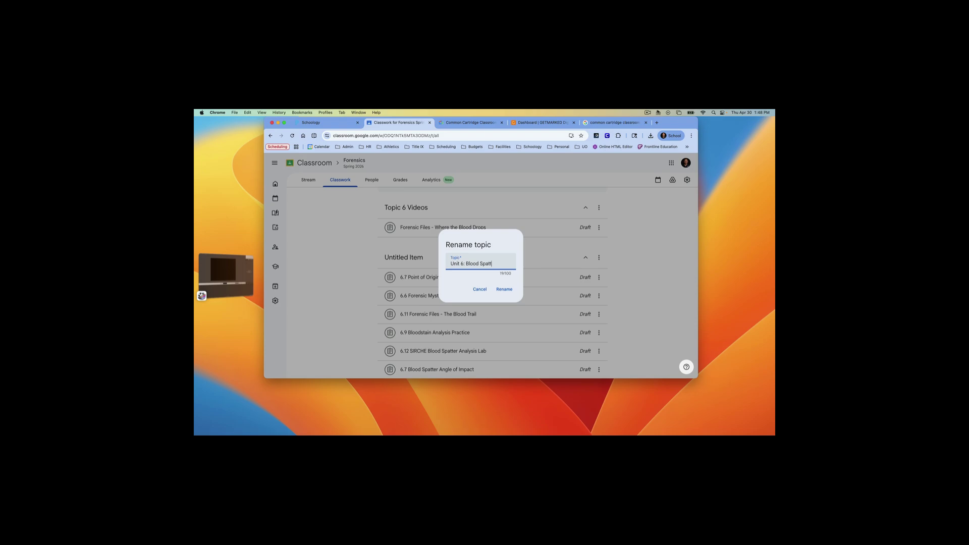
{"action": "left_click", "coordinate": [502, 290]}
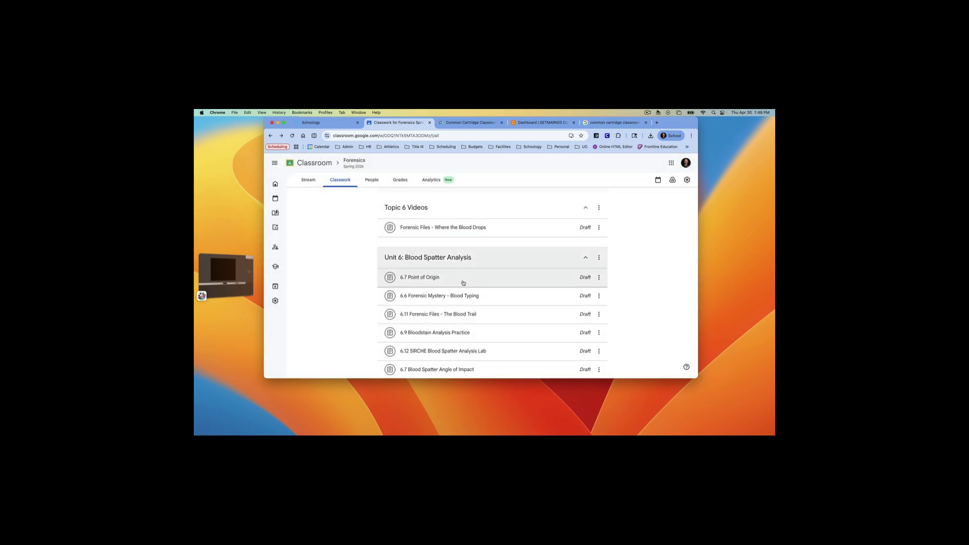
Move 6.2 Blood Type Genetics (Notes) to the start of the Unit 6: Blood Spatter Analysis topic.
{"action": "scroll", "coordinate": [463, 285], "scroll_direction": "down", "scroll_amount": 5}
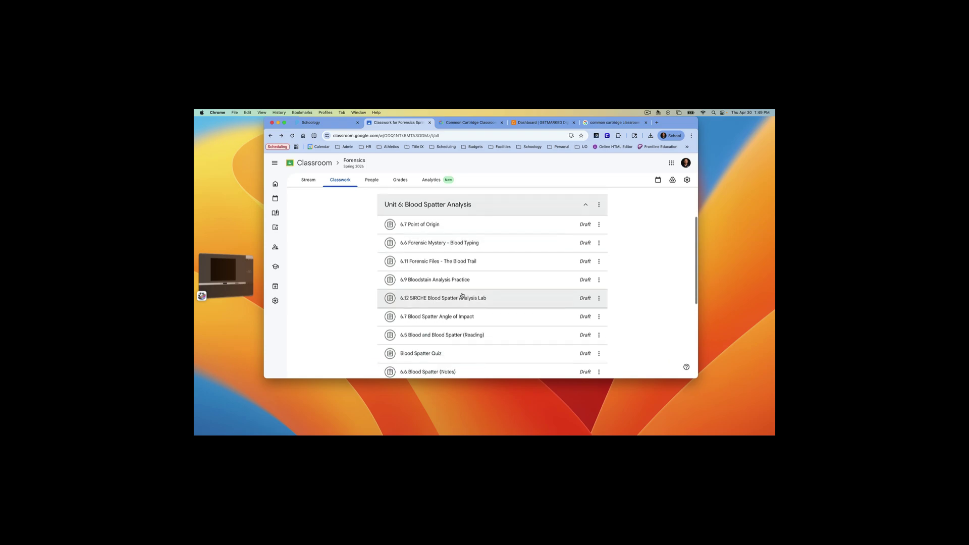
{"action": "scroll", "coordinate": [461, 300], "scroll_direction": "up", "scroll_amount": 3}
{"action": "scroll", "coordinate": [454, 283], "scroll_direction": "up", "scroll_amount": 1}
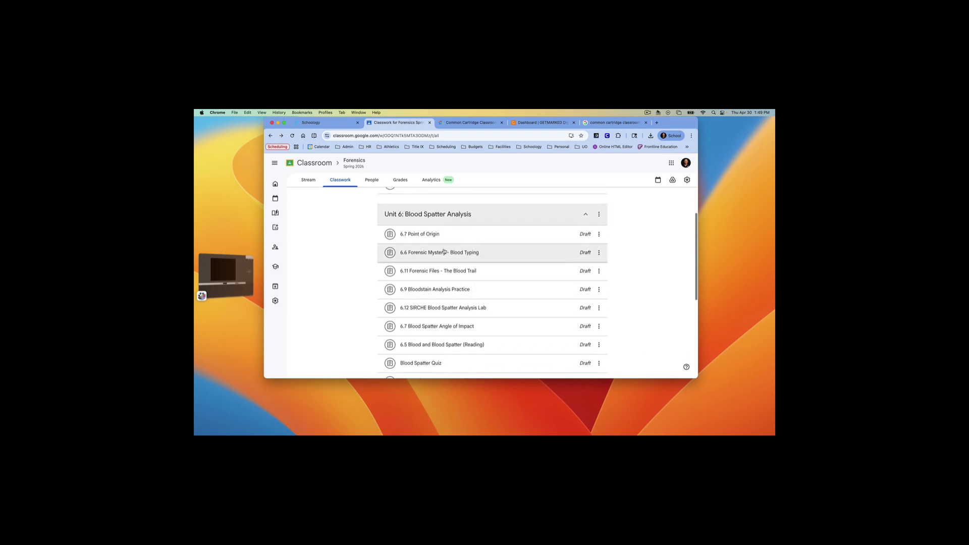
{"action": "scroll", "coordinate": [411, 298], "scroll_direction": "down", "scroll_amount": 1}
{"action": "scroll", "coordinate": [415, 305], "scroll_direction": "down", "scroll_amount": 3}
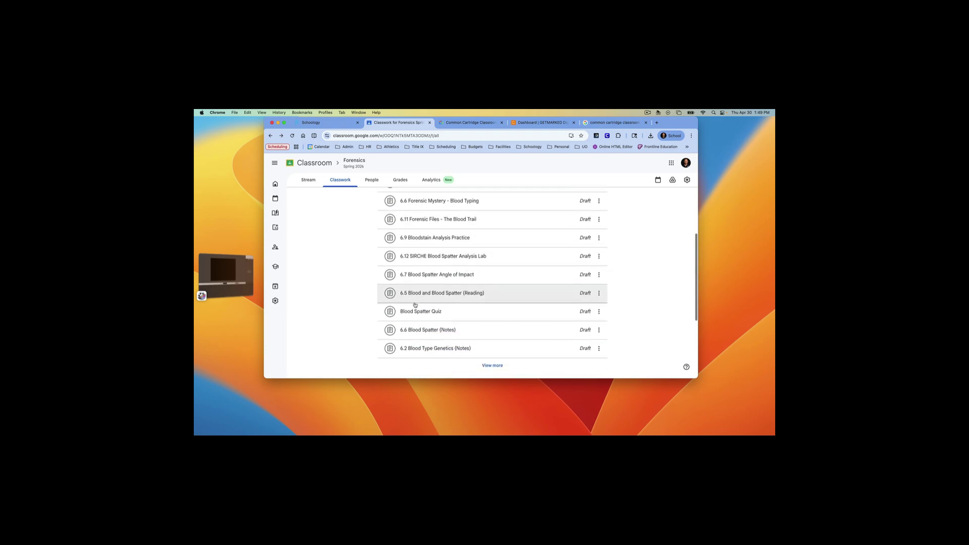
{"action": "scroll", "coordinate": [418, 326], "scroll_direction": "up", "scroll_amount": 5}
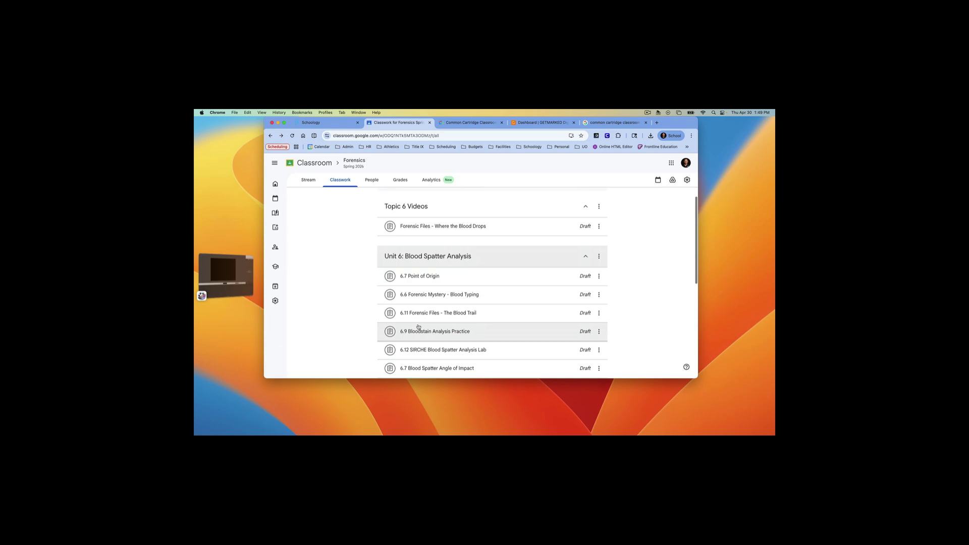
{"action": "scroll", "coordinate": [420, 324], "scroll_direction": "down", "scroll_amount": 3}
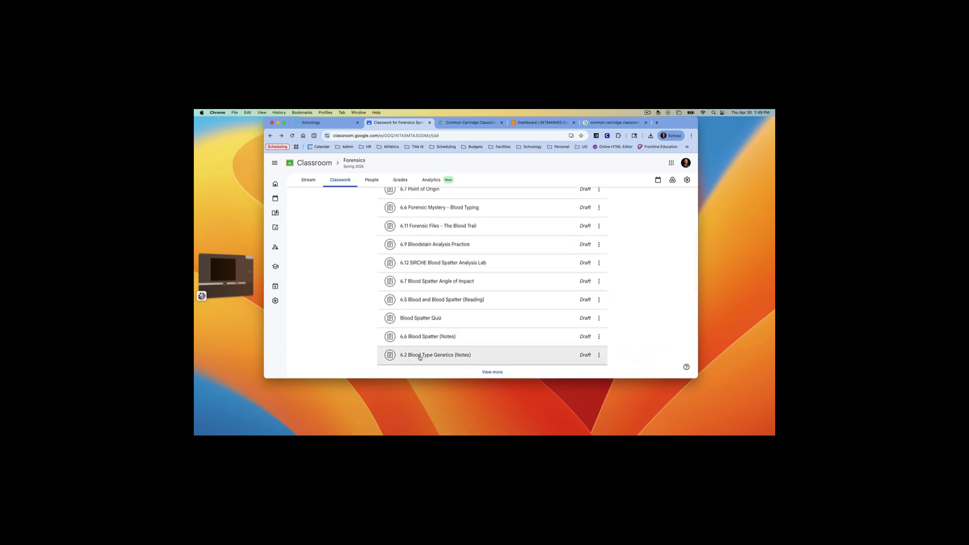
{"action": "left_click_drag", "start_coordinate": [420, 358], "coordinate": [423, 291]}
{"action": "scroll", "coordinate": [427, 330], "scroll_direction": "down", "scroll_amount": 4}
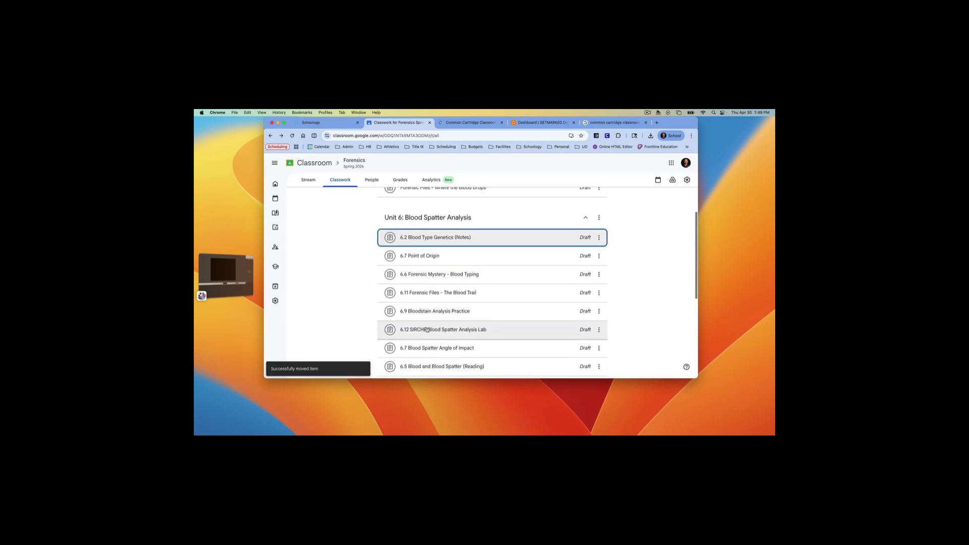
Place 6.5 Blood and Blood Spatter (Reading) and 6.6 Forensic Mystery - Blood Typing, in that order, right after 6.2 Blood Type Genetics (Notes).
{"action": "scroll", "coordinate": [427, 329], "scroll_direction": "up", "scroll_amount": 3}
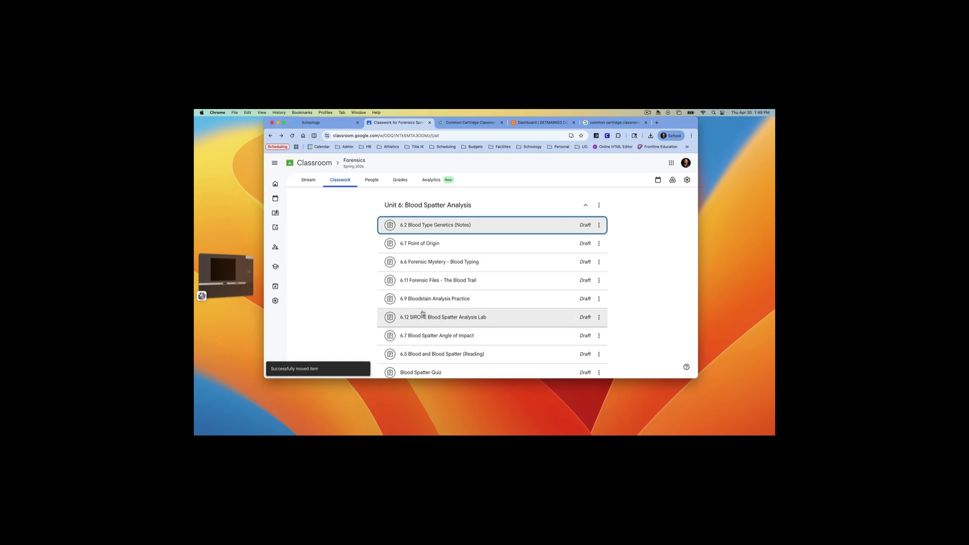
{"action": "scroll", "coordinate": [423, 313], "scroll_direction": "down", "scroll_amount": 1}
{"action": "left_click_drag", "start_coordinate": [421, 349], "coordinate": [418, 255]}
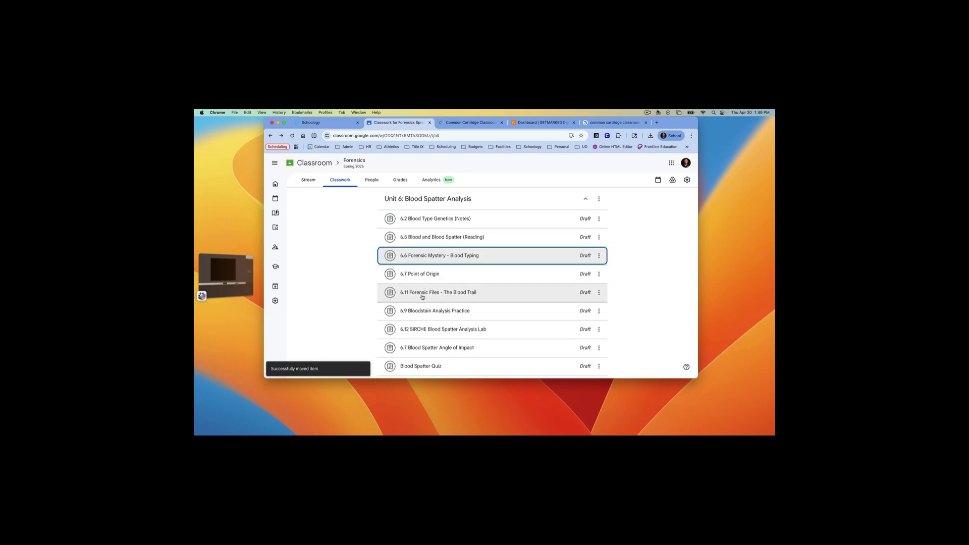
Move 6.7 Blood Spatter Angle of Impact and 6.9 Bloodstain Analysis Practice, in that order, ahead of 6.11 Forensic Files - The Blood Trail.
{"action": "left_click_drag", "start_coordinate": [422, 348], "coordinate": [424, 292]}
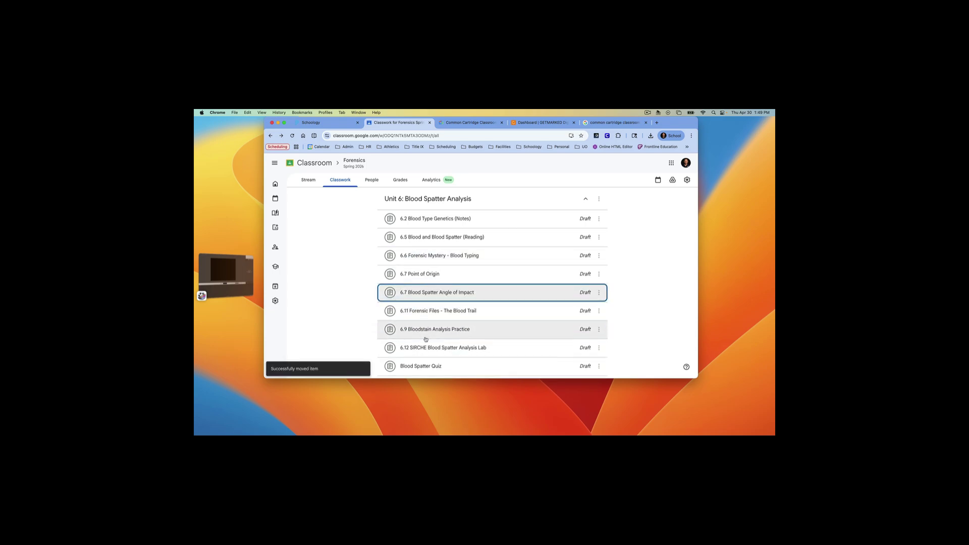
{"action": "left_click_drag", "start_coordinate": [419, 335], "coordinate": [419, 312]}
{"action": "scroll", "coordinate": [423, 362], "scroll_direction": "down", "scroll_amount": 1}
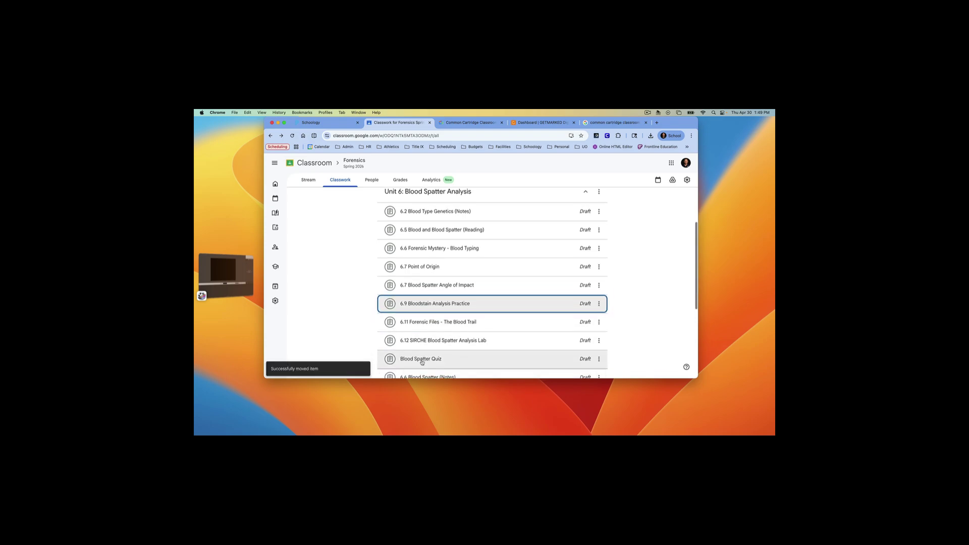
Move 6.6 Blood Spatter (Notes) directly below 6.6 Forensic Mystery - Blood Typing and review the order of the Unit 6 drafts.
{"action": "left_click_drag", "start_coordinate": [422, 361], "coordinate": [425, 251]}
{"action": "scroll", "coordinate": [444, 324], "scroll_direction": "down", "scroll_amount": 1}
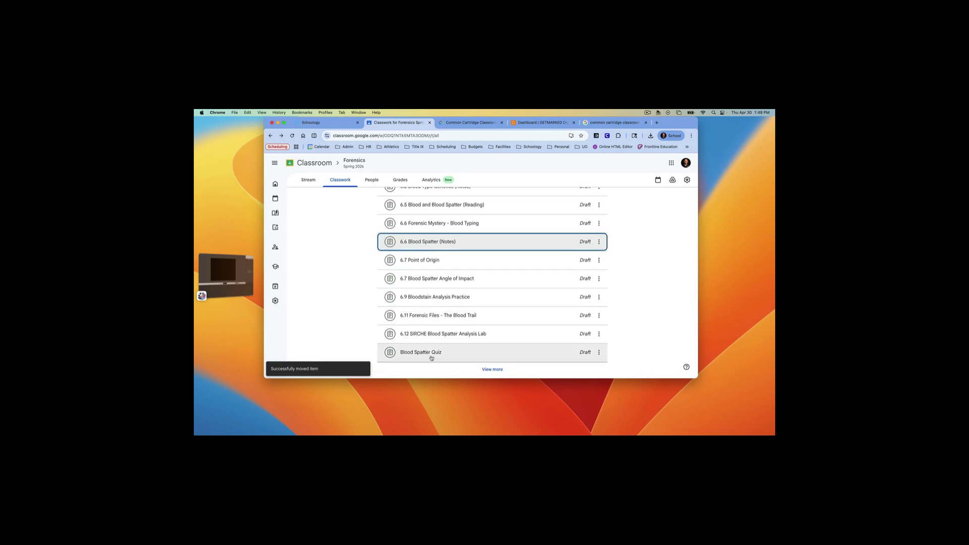
{"action": "scroll", "coordinate": [442, 354], "scroll_direction": "up", "scroll_amount": 1}
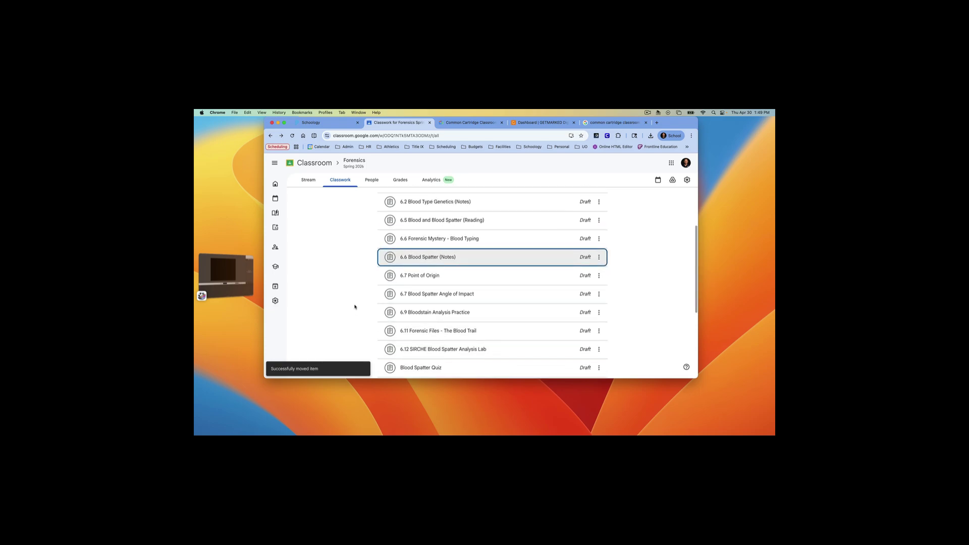
{"action": "scroll", "coordinate": [451, 305], "scroll_direction": "up", "scroll_amount": 3}
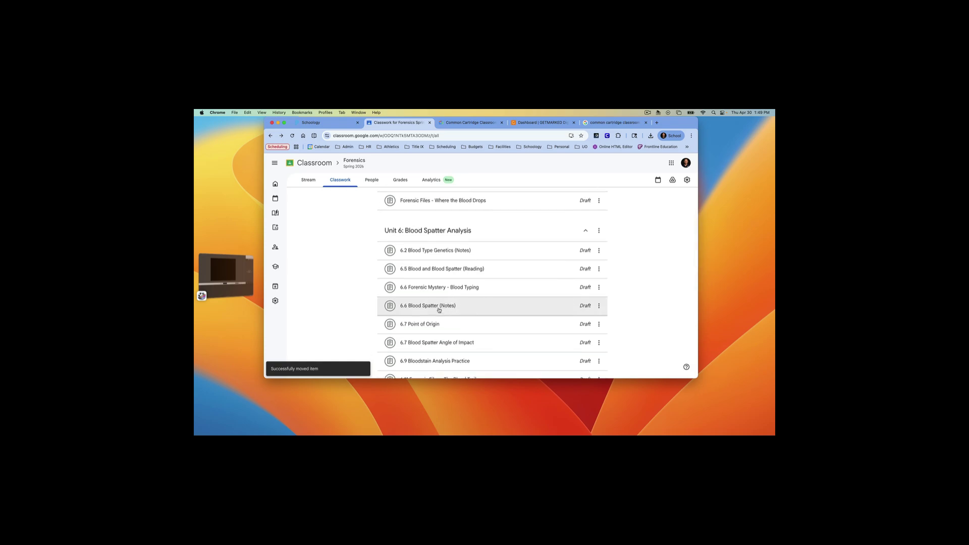
{"action": "scroll", "coordinate": [470, 273], "scroll_direction": "down", "scroll_amount": 1}
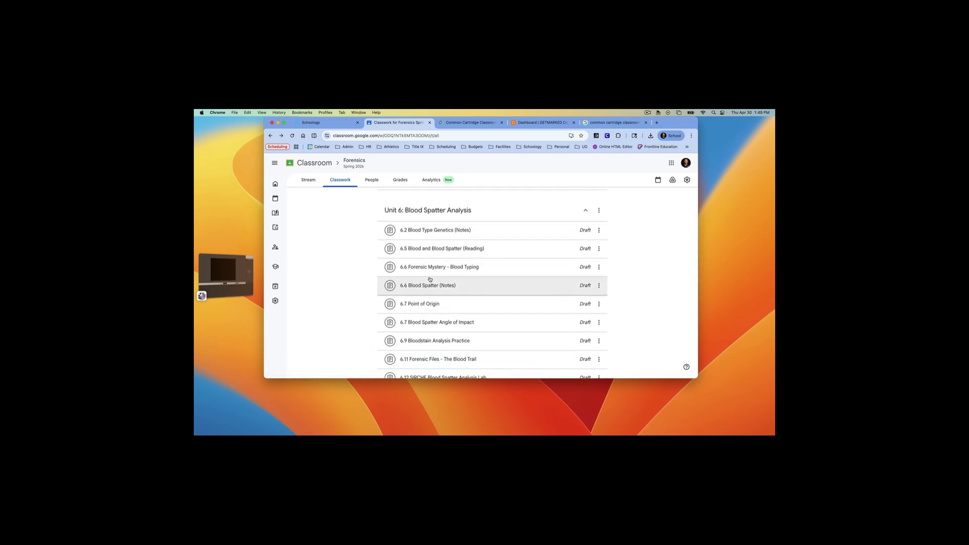
{"action": "scroll", "coordinate": [430, 280], "scroll_direction": "up", "scroll_amount": 1}
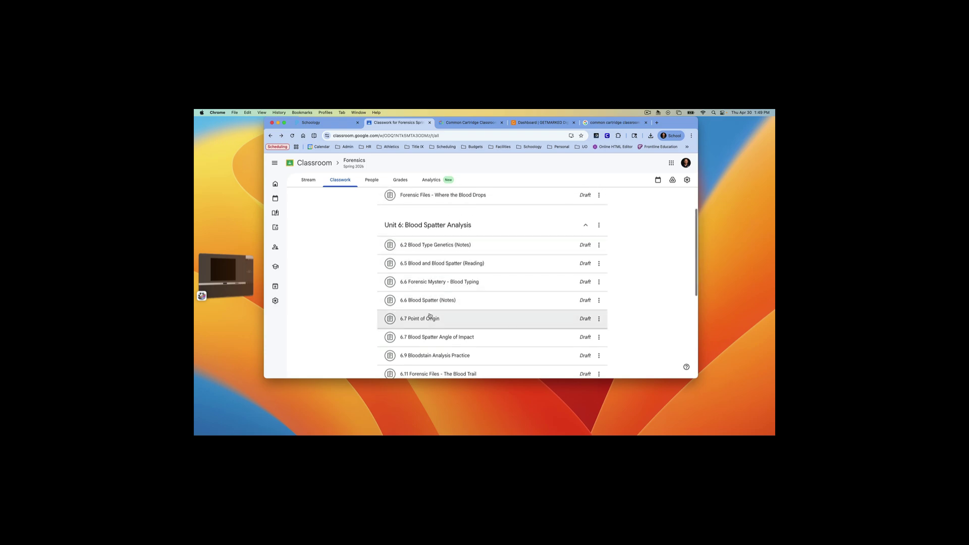
{"action": "scroll", "coordinate": [429, 315], "scroll_direction": "down", "scroll_amount": 1}
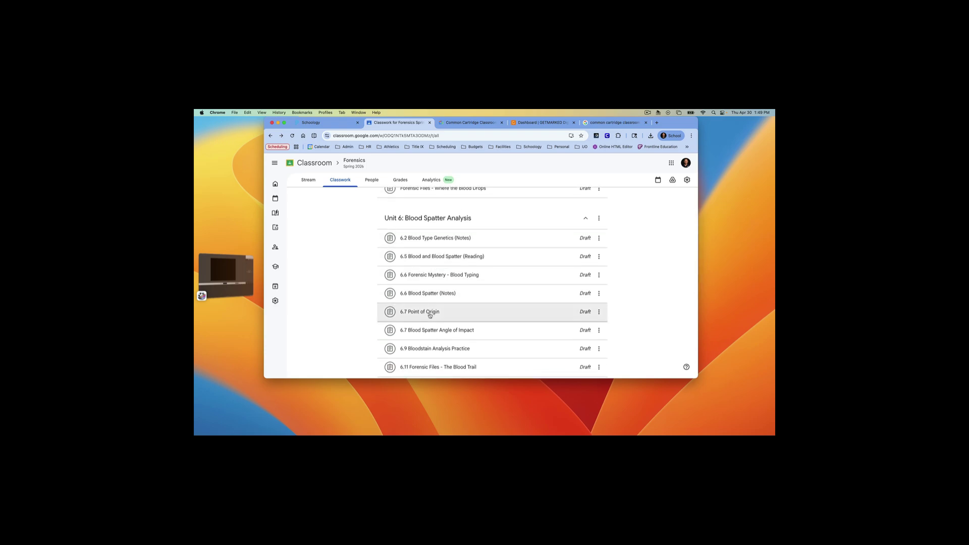
{"action": "scroll", "coordinate": [555, 282], "scroll_direction": "down", "scroll_amount": 1}
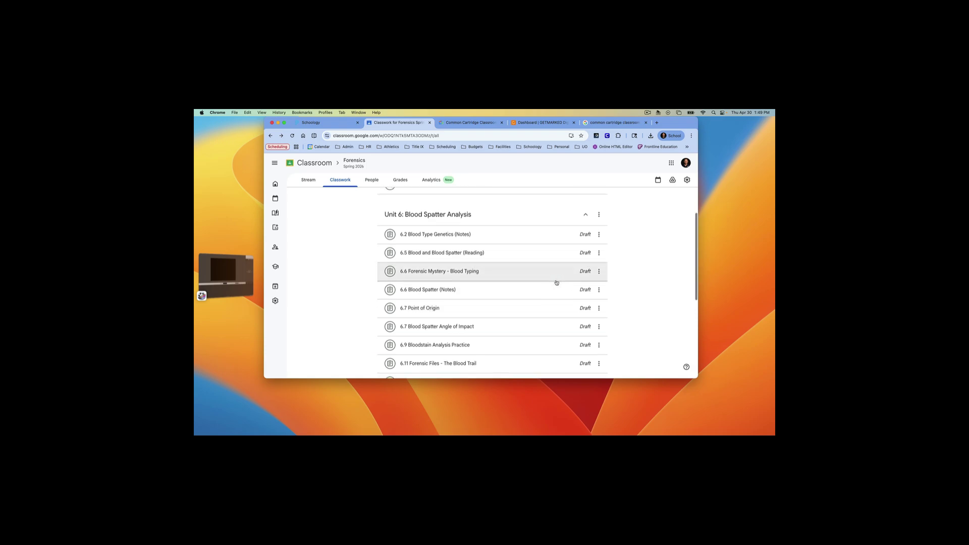
Collapse the Unit 6: Blood Spatter Analysis topic and move it below Unit 5: DNA Fingerprinting.
{"action": "left_click", "coordinate": [545, 220]}
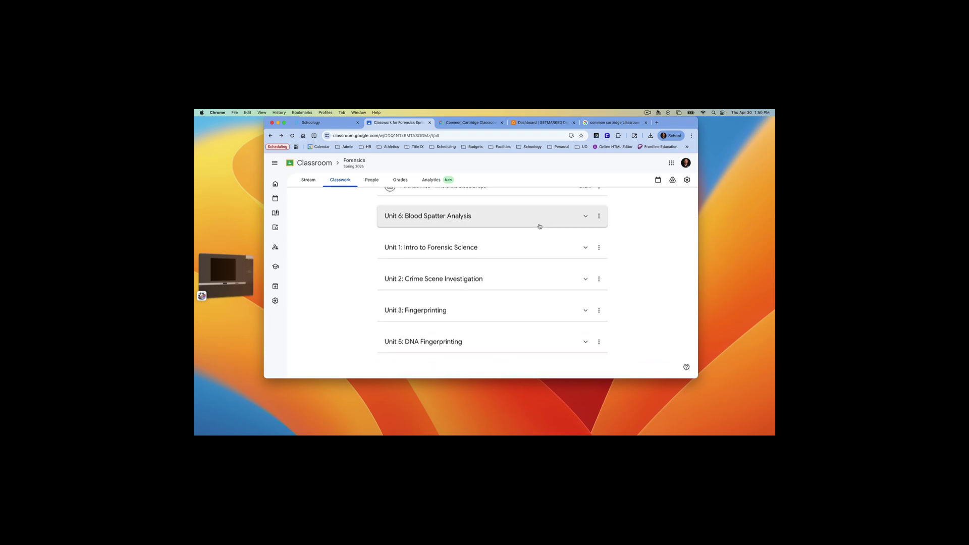
{"action": "left_click_drag", "start_coordinate": [520, 226], "coordinate": [518, 334]}
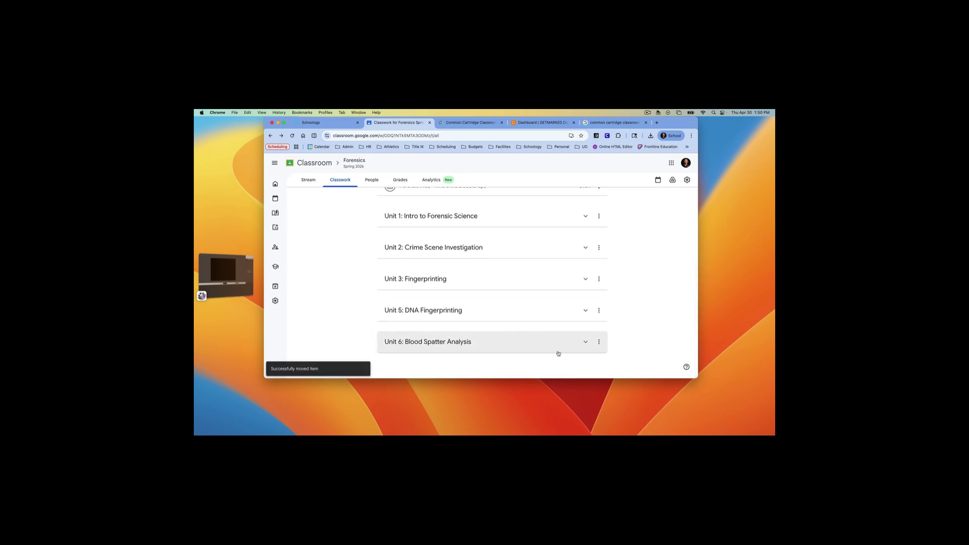
Expand Unit 6 to check its drafts, collapse it again, and look over the topic order on the classwork page.
{"action": "left_click", "coordinate": [586, 343]}
{"action": "scroll", "coordinate": [549, 343], "scroll_direction": "down", "scroll_amount": 8}
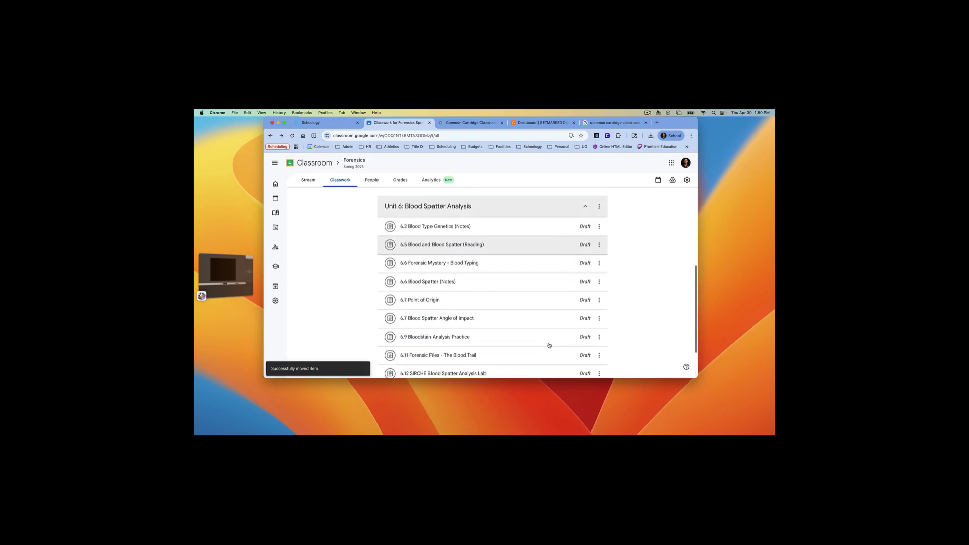
{"action": "scroll", "coordinate": [549, 346], "scroll_direction": "up", "scroll_amount": 5}
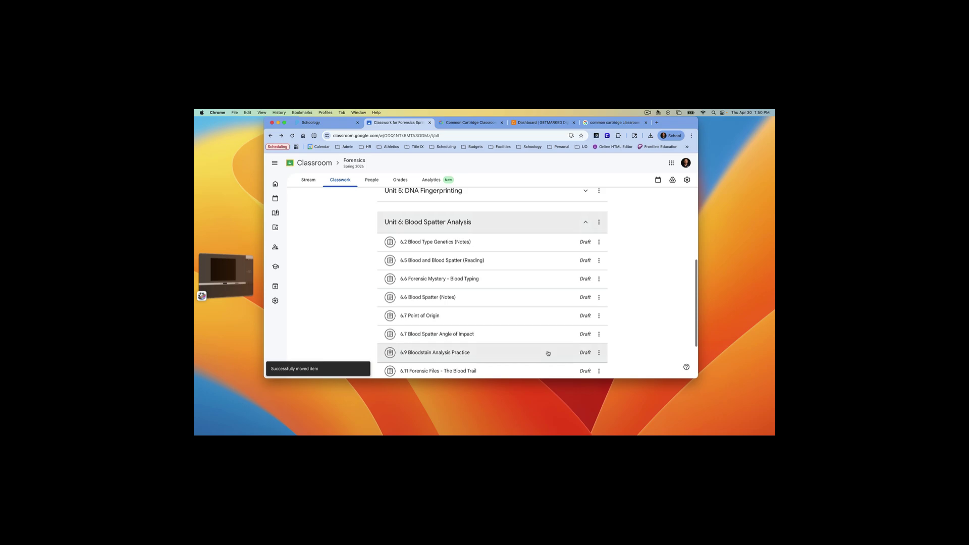
{"action": "scroll", "coordinate": [548, 353], "scroll_direction": "up", "scroll_amount": 2}
{"action": "scroll", "coordinate": [505, 303], "scroll_direction": "down", "scroll_amount": 2}
{"action": "left_click", "coordinate": [486, 267]}
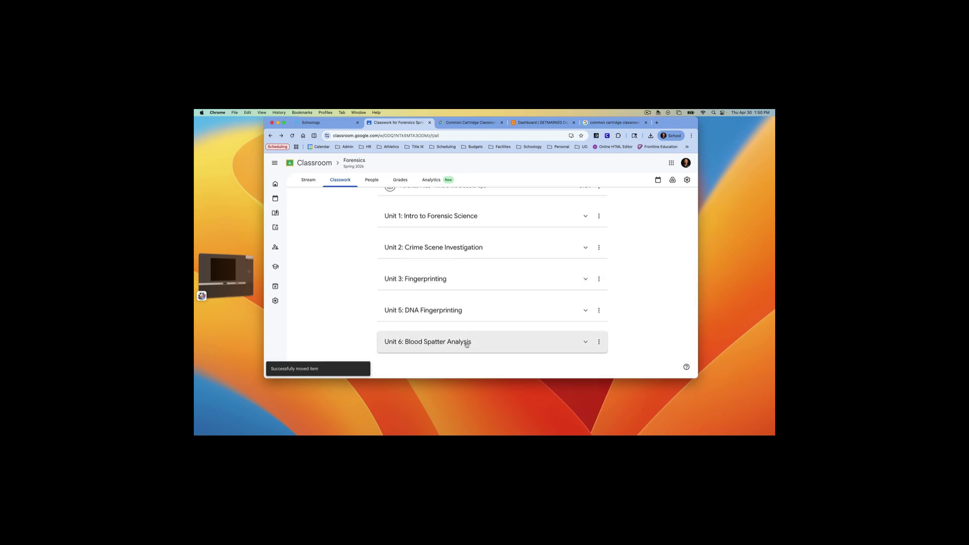
{"action": "scroll", "coordinate": [469, 346], "scroll_direction": "up", "scroll_amount": 5}
{"action": "scroll", "coordinate": [468, 345], "scroll_direction": "down", "scroll_amount": 2}
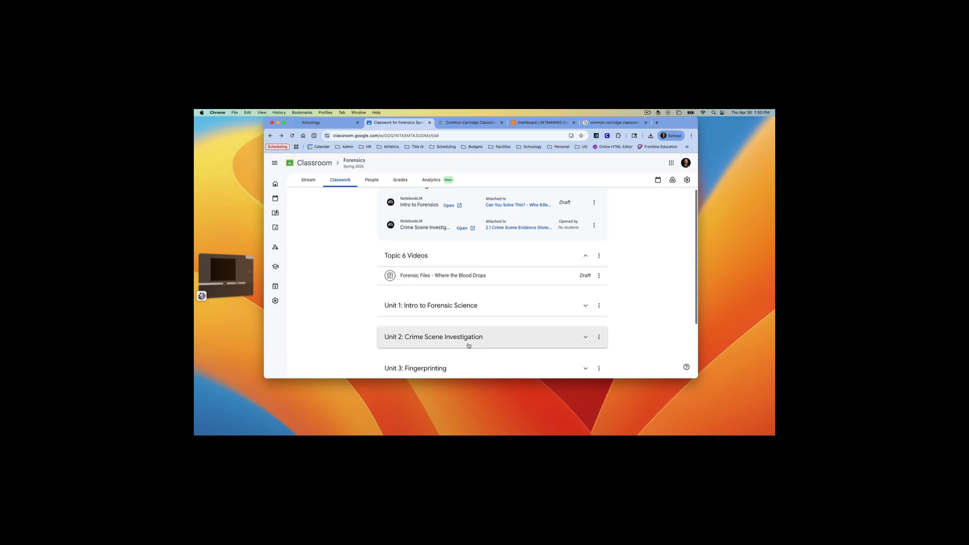
{"action": "scroll", "coordinate": [469, 345], "scroll_direction": "down", "scroll_amount": 3}
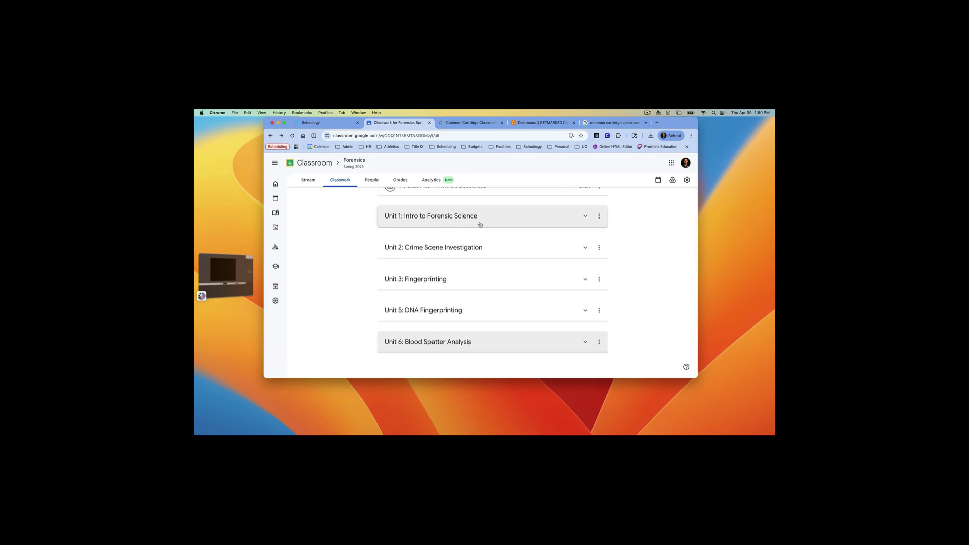
{"action": "left_click", "coordinate": [647, 112]}
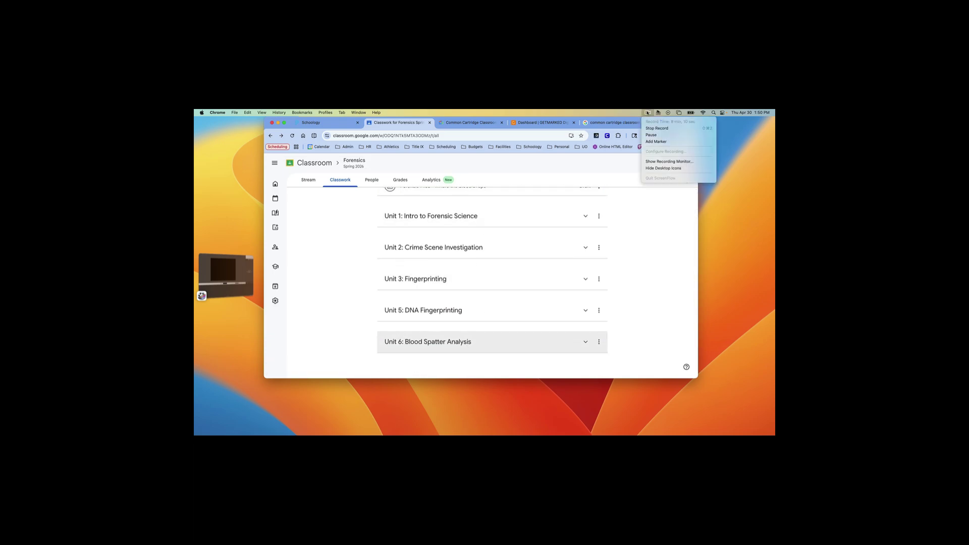